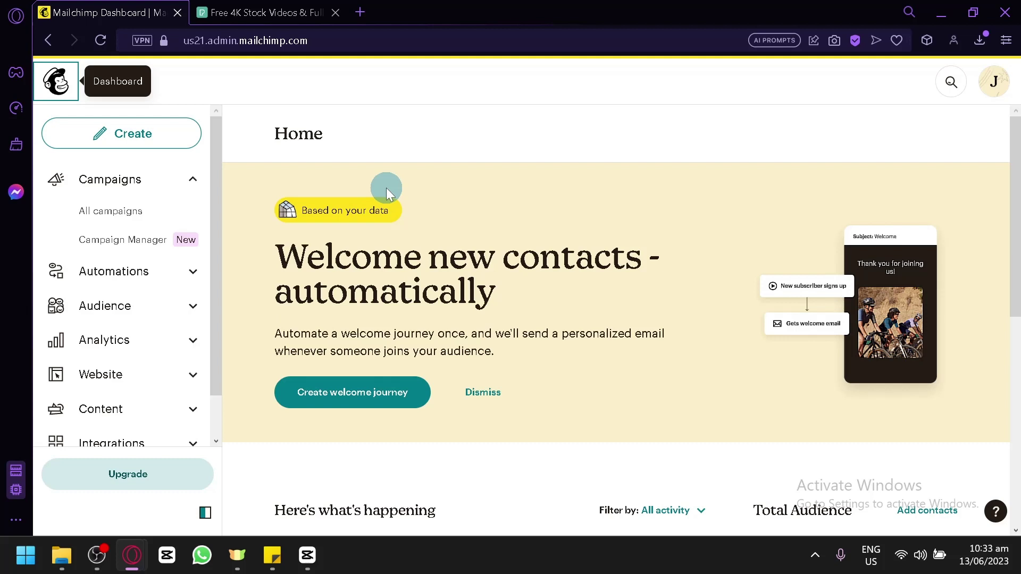
Step: Start a new build from Create and scroll down to the Regular email card
click(159, 148)
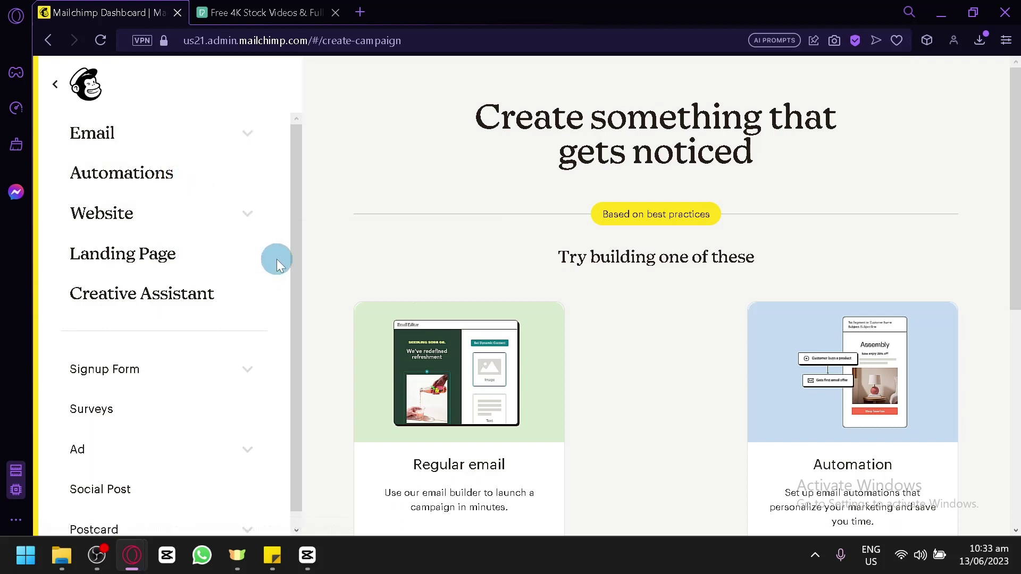
scroll(222, 394, down, 1)
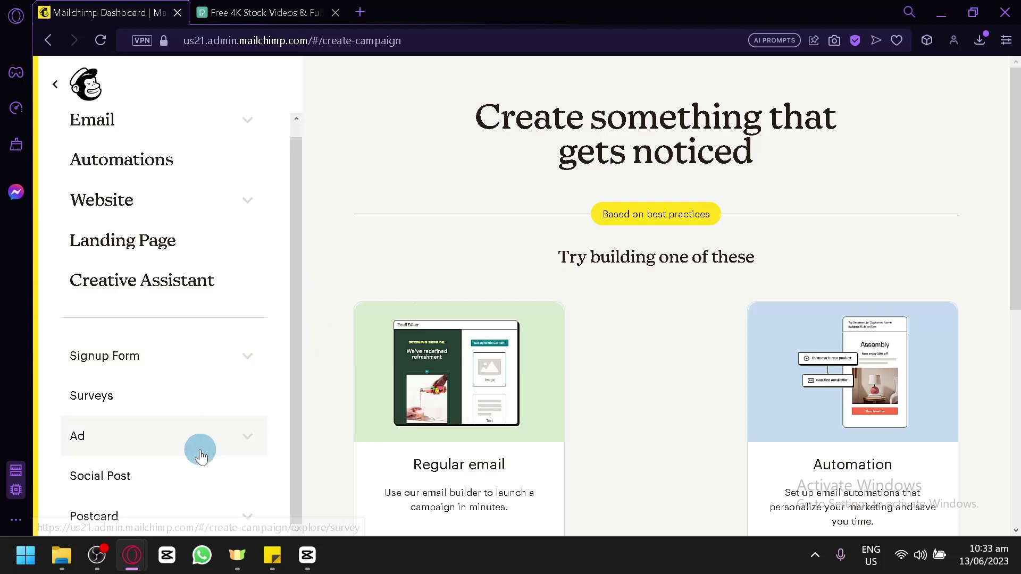
scroll(556, 189, down, 2)
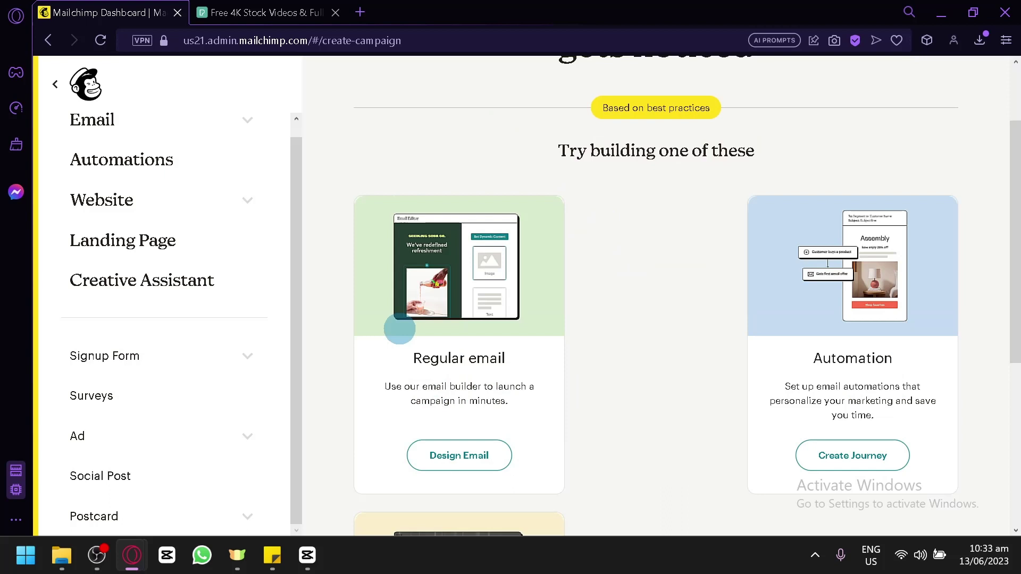
scroll(645, 314, down, 2)
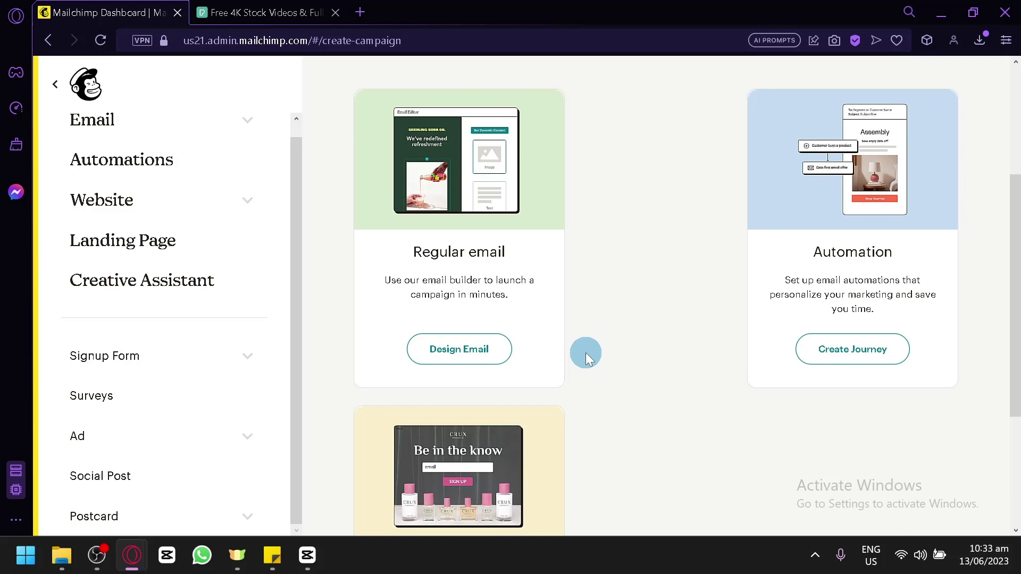
Step: Design a regular email in the Classic Builder and browse the Featured and Basic layouts
click(476, 353)
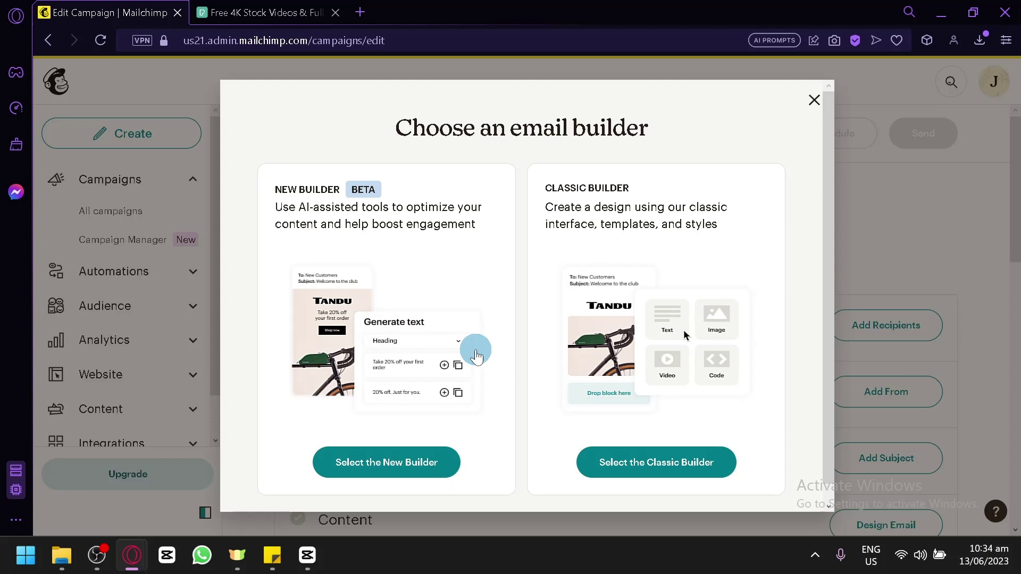
click(694, 455)
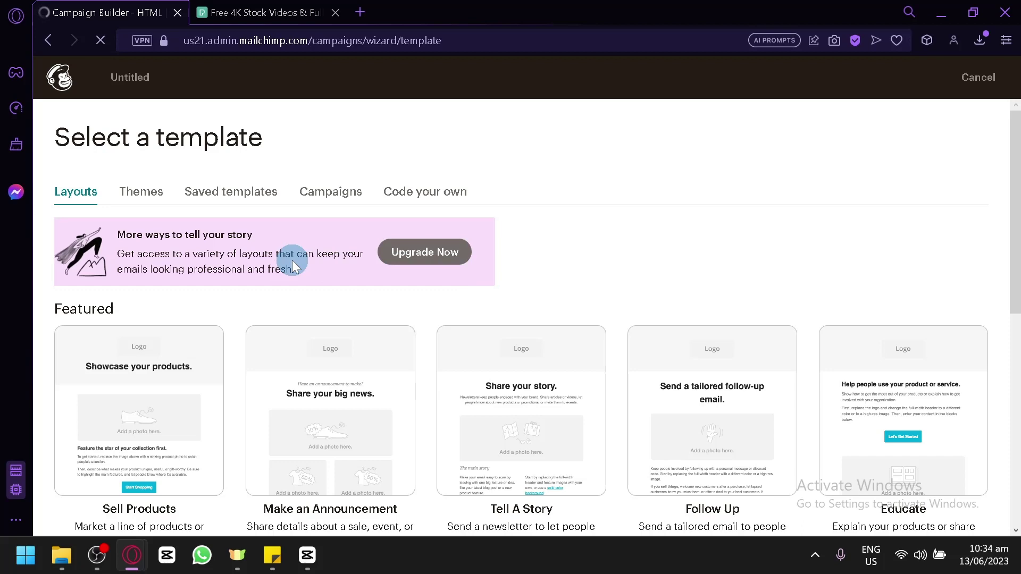
scroll(292, 263, down, 4)
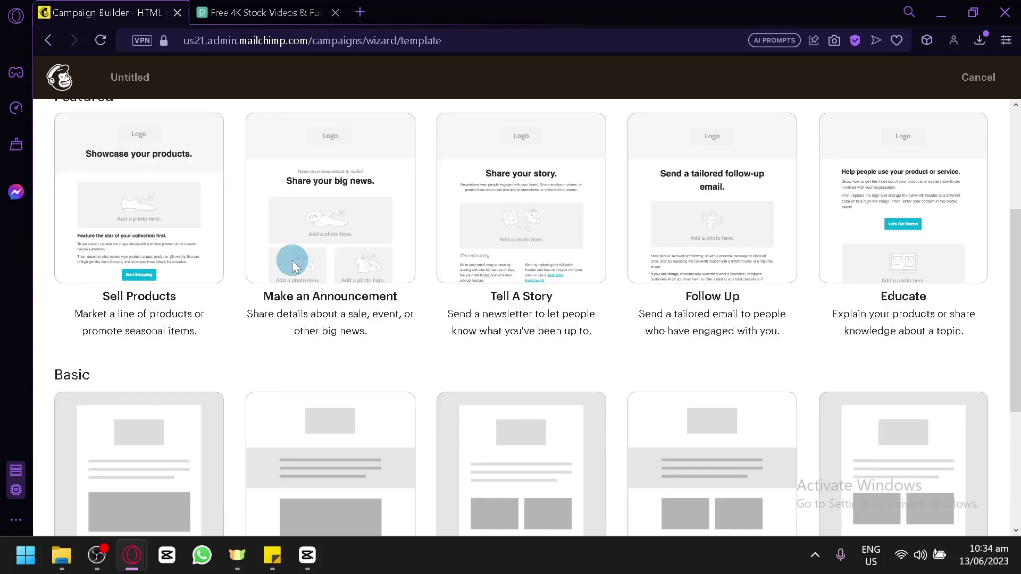
scroll(216, 298, up, 2)
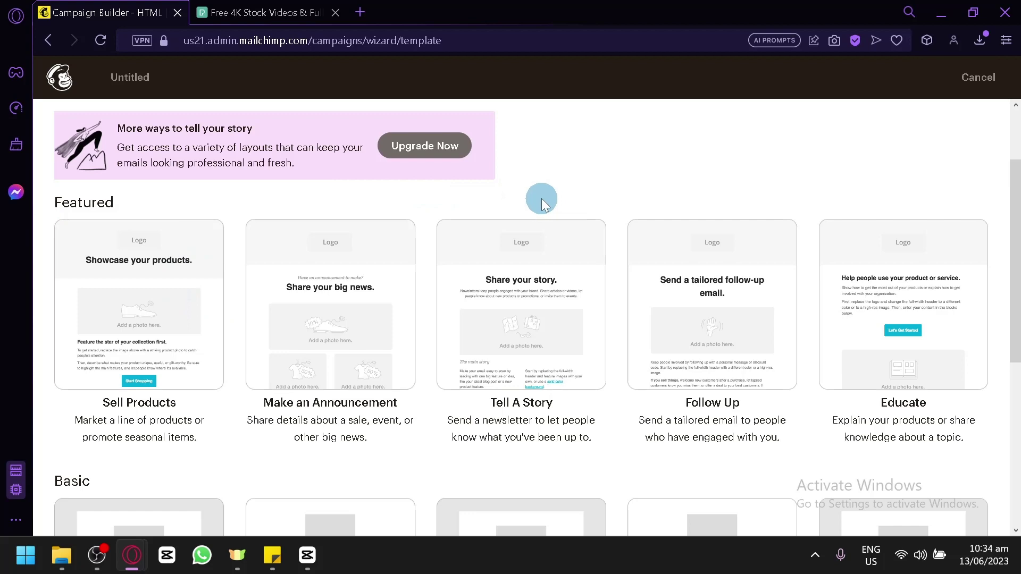
scroll(541, 199, down, 2)
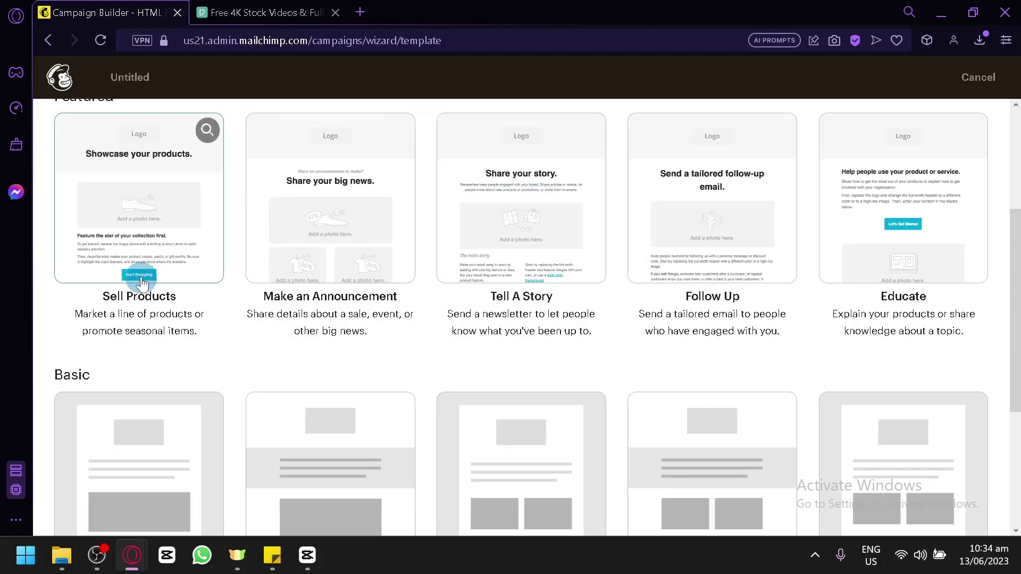
scroll(637, 308, down, 4)
scroll(622, 305, down, 1)
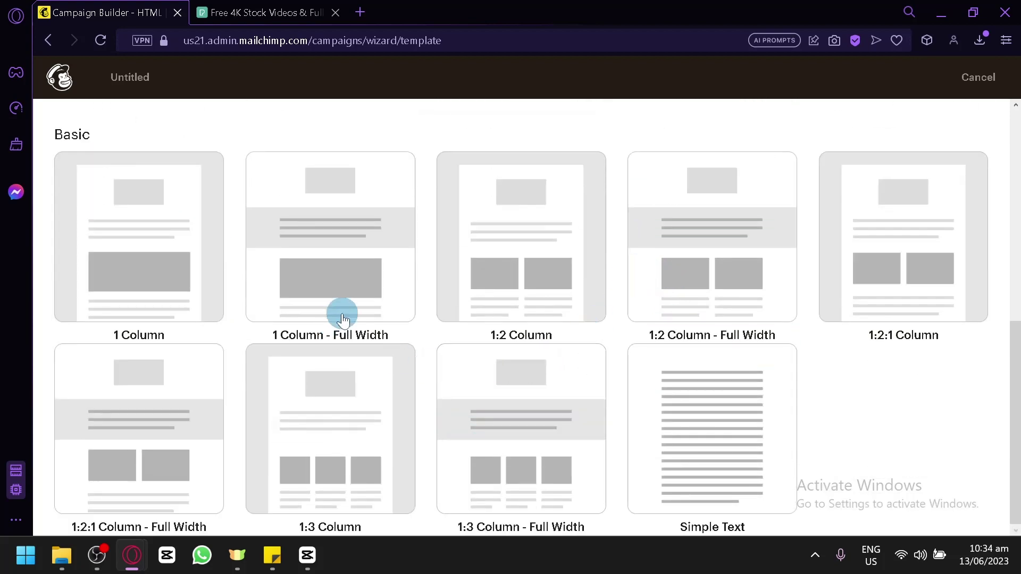
scroll(917, 413, up, 7)
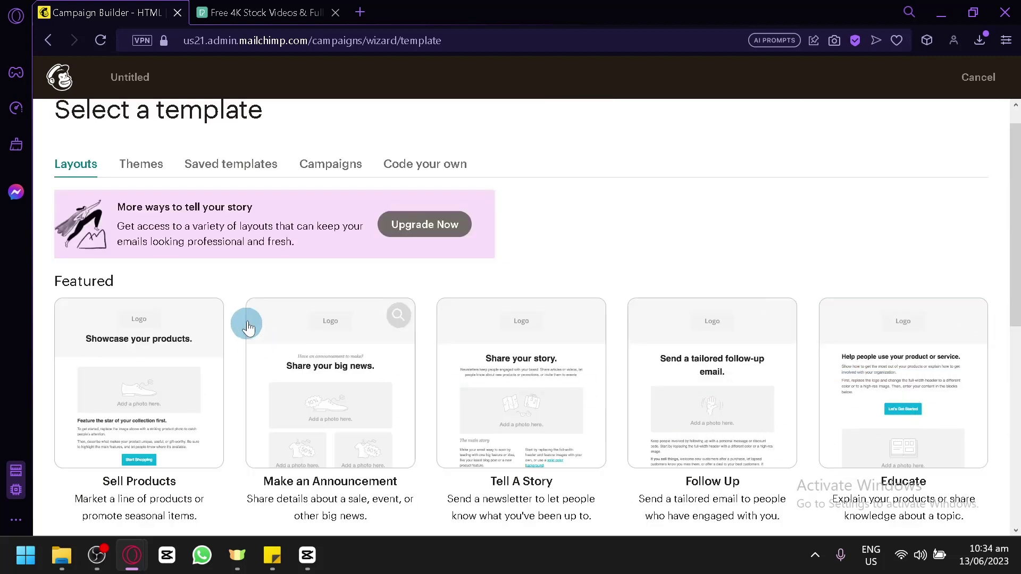
scroll(302, 263, down, 2)
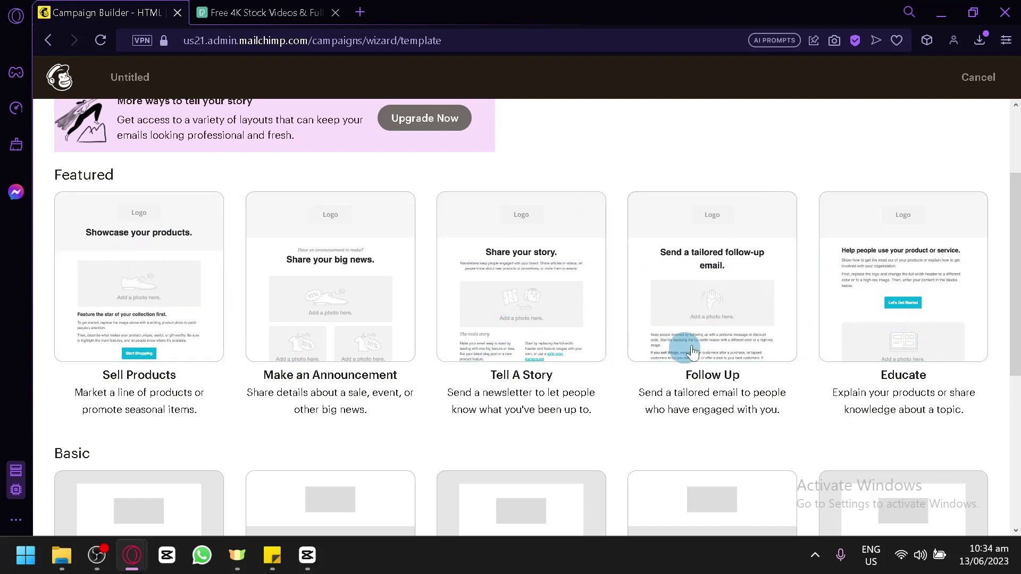
Step: Apply the Sell Products template and scroll through its Logo, headline and photo blocks
click(112, 288)
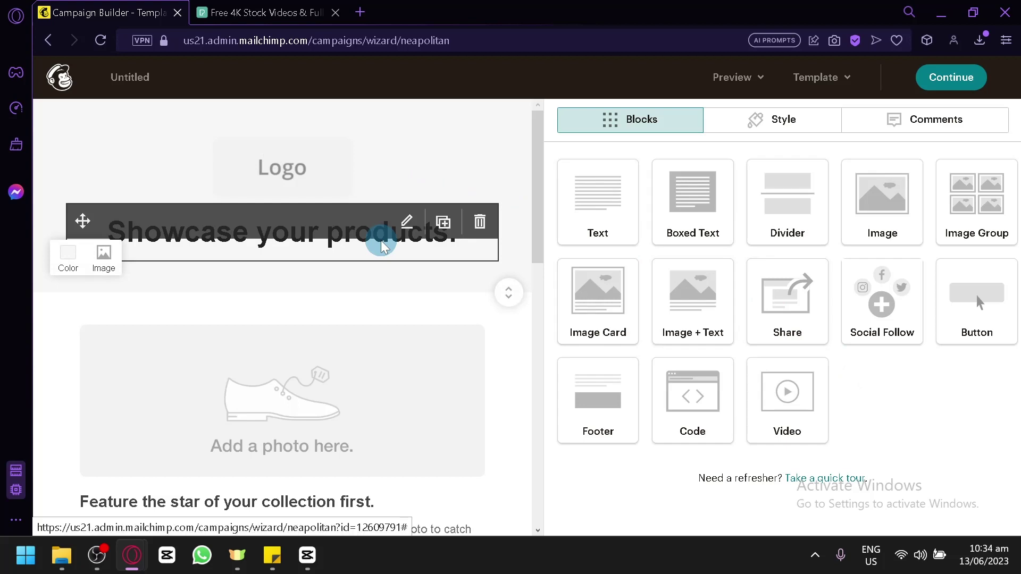
scroll(381, 246, down, 2)
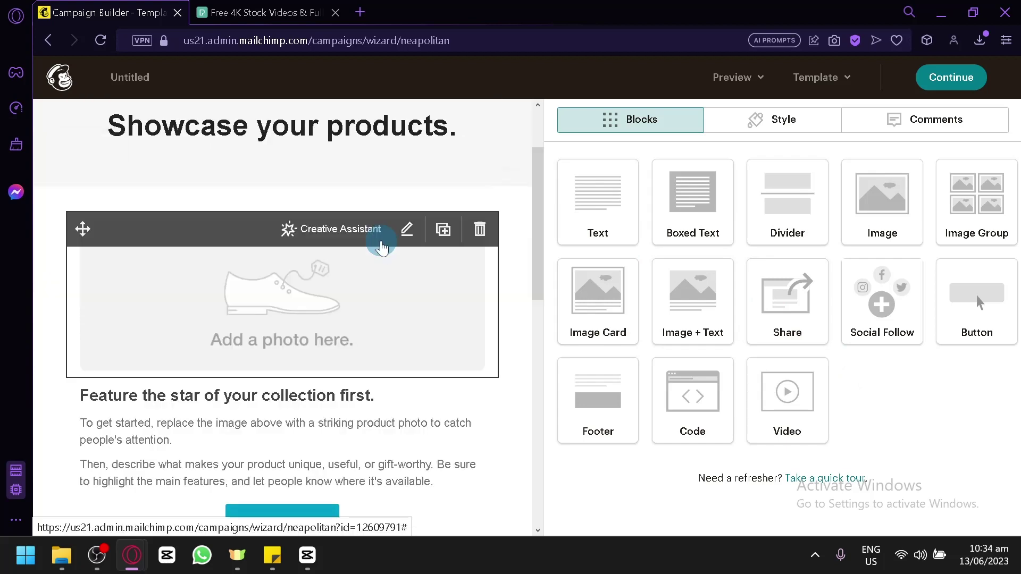
scroll(382, 246, up, 2)
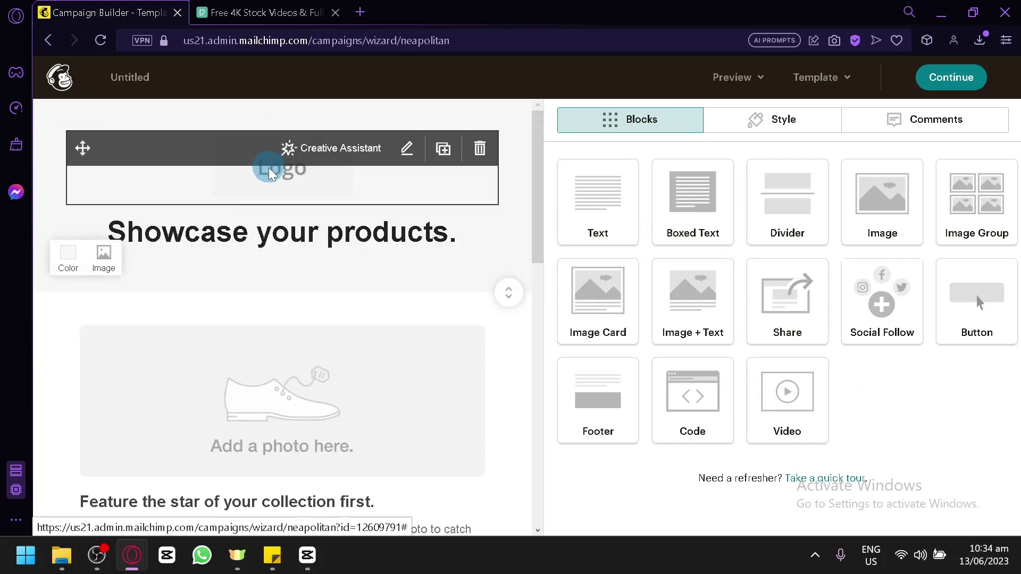
scroll(292, 221, down, 4)
scroll(342, 230, up, 4)
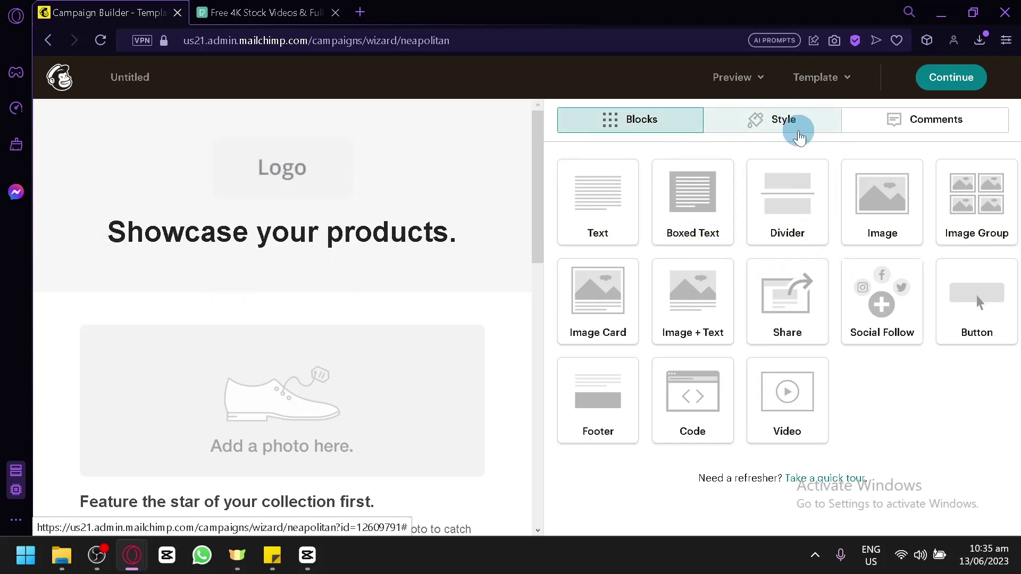
Step: Look through the Style tab's Body container settings, then return to the Blocks list
click(799, 136)
click(915, 121)
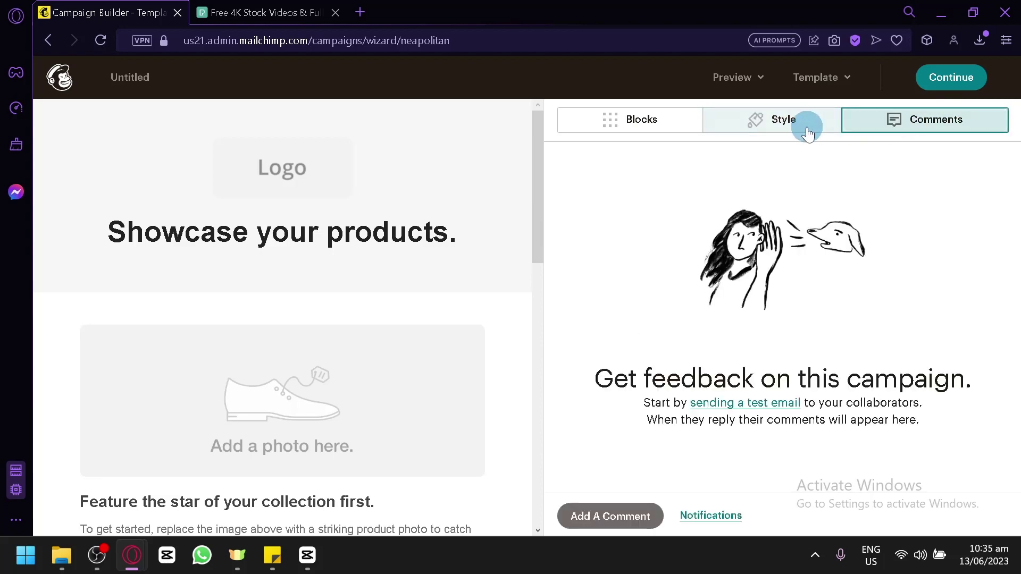
click(808, 130)
click(733, 228)
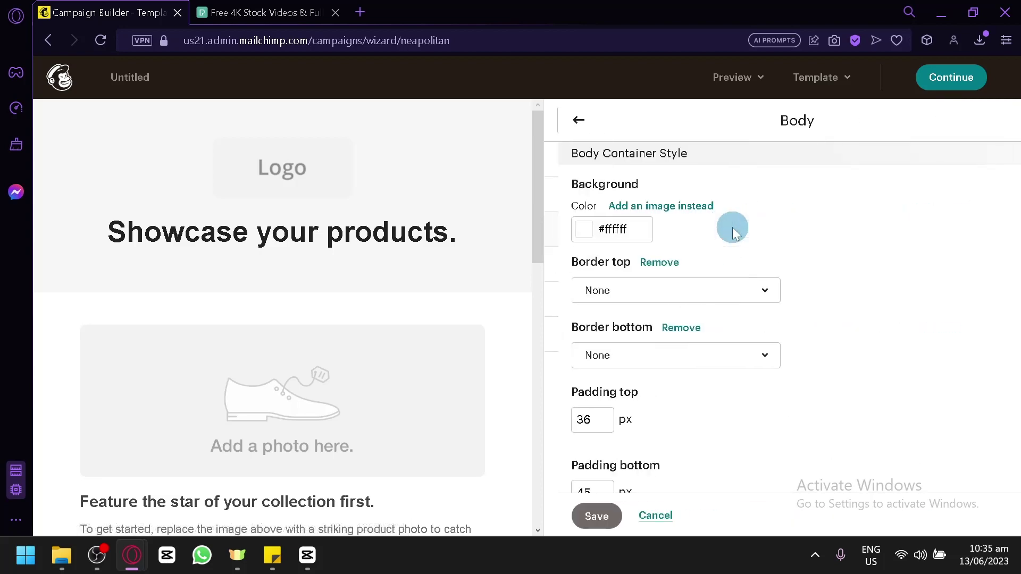
scroll(723, 229, down, 5)
scroll(651, 217, up, 5)
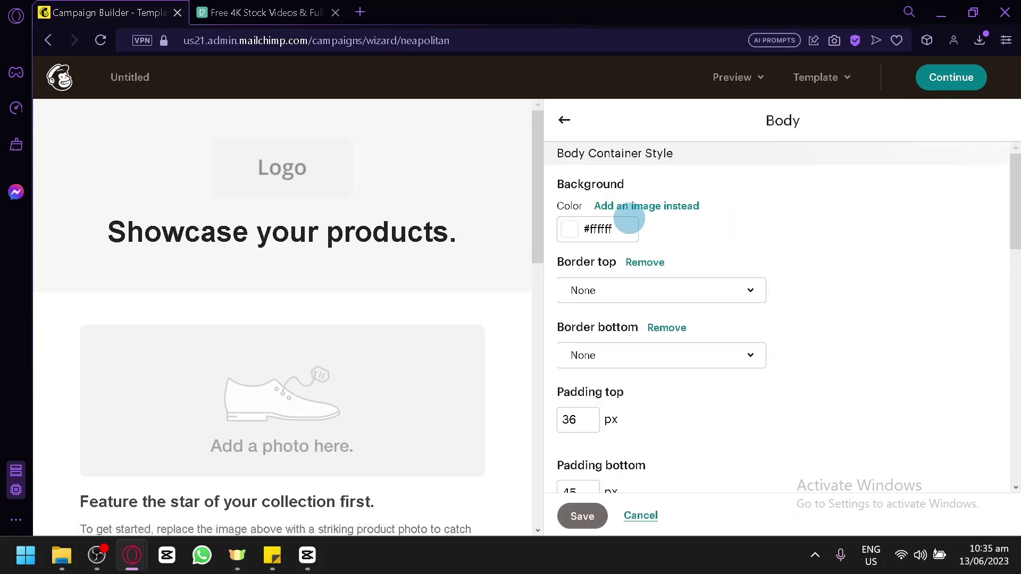
click(563, 120)
click(567, 129)
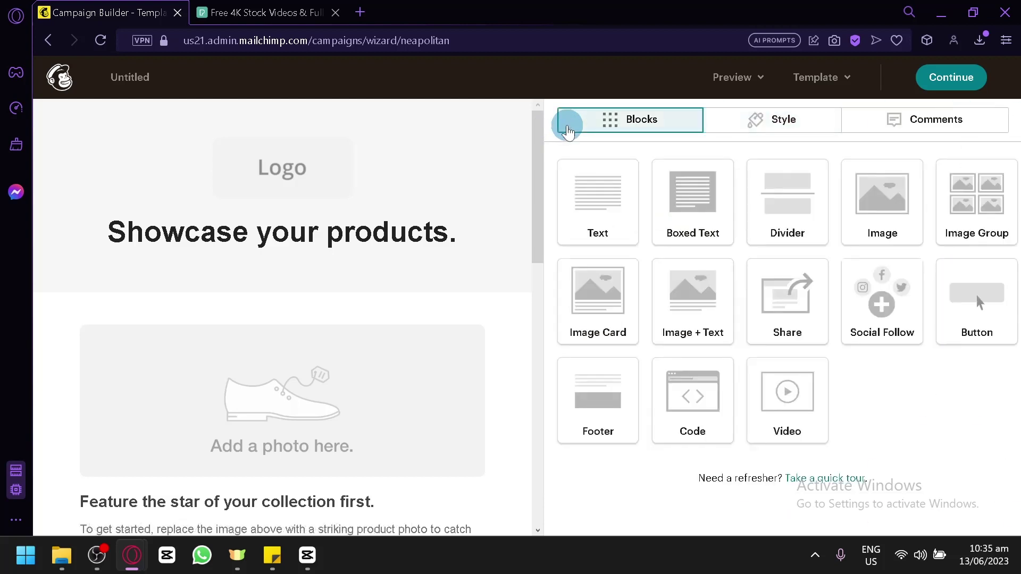
mouse_move(399, 198)
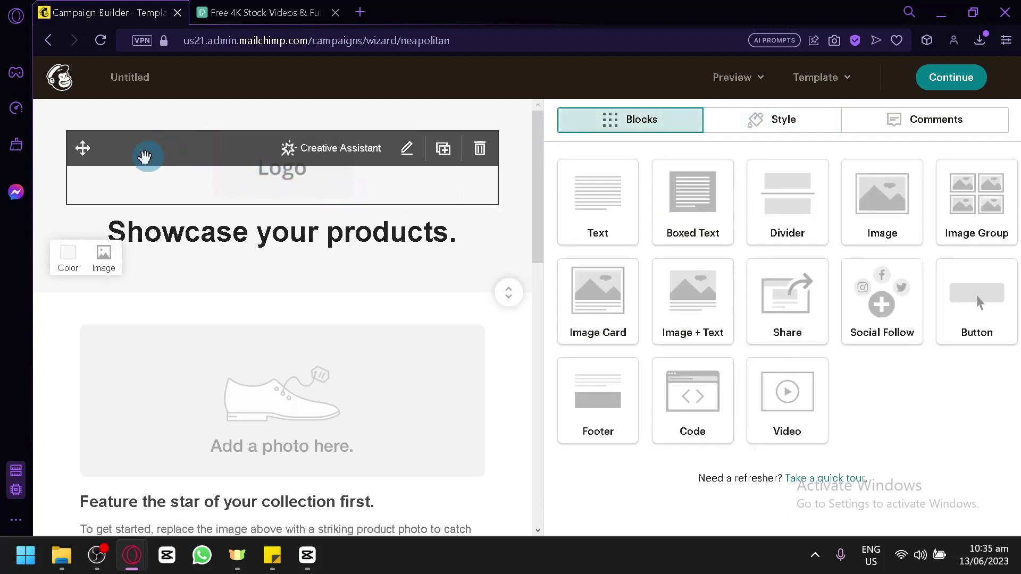
Step: Inspect the Logo block, then append 'asdasdawda' to the headline text
click(301, 184)
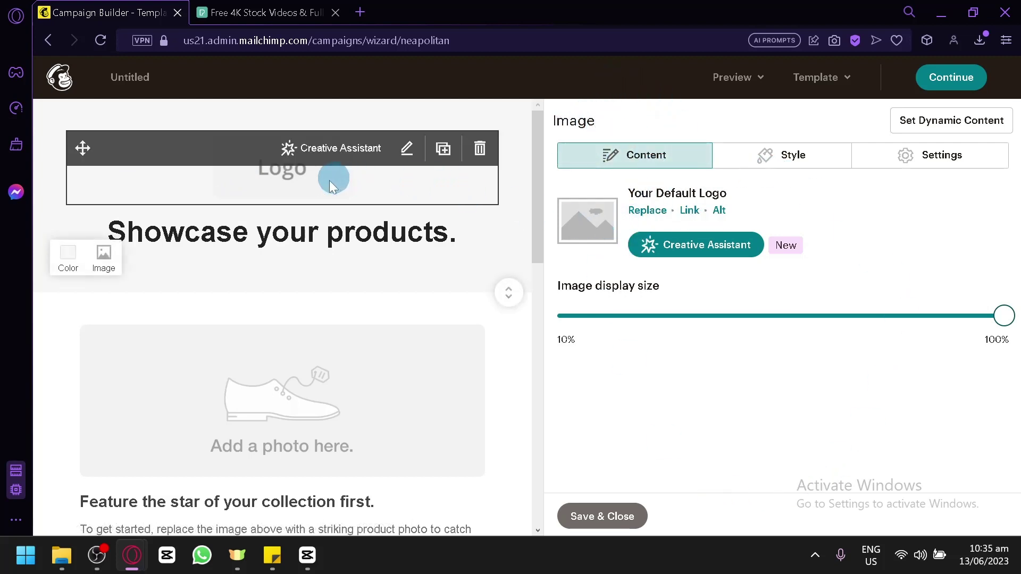
click(223, 250)
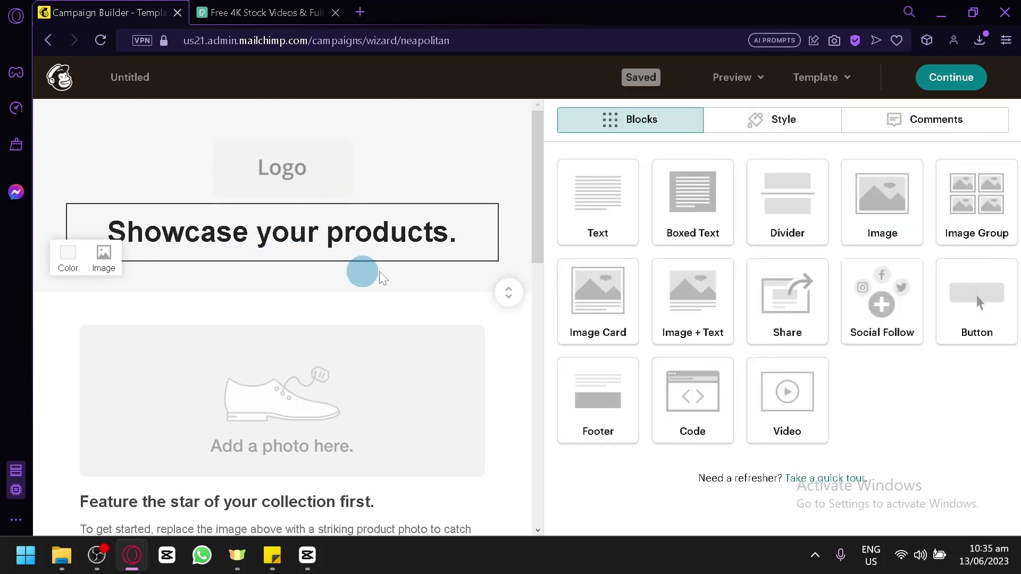
drag(793, 270, 394, 271)
click(836, 253)
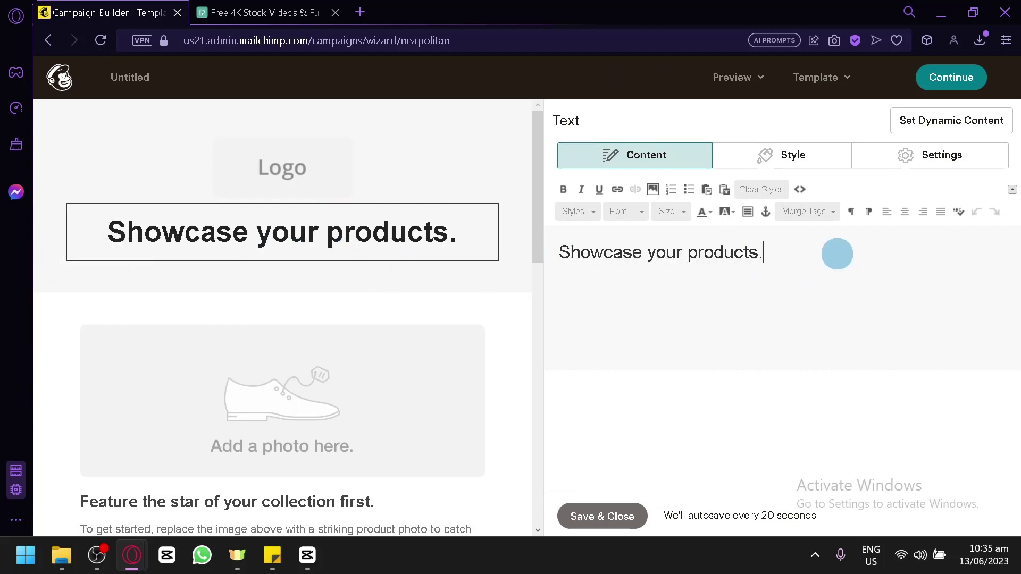
text(asdasdawda)
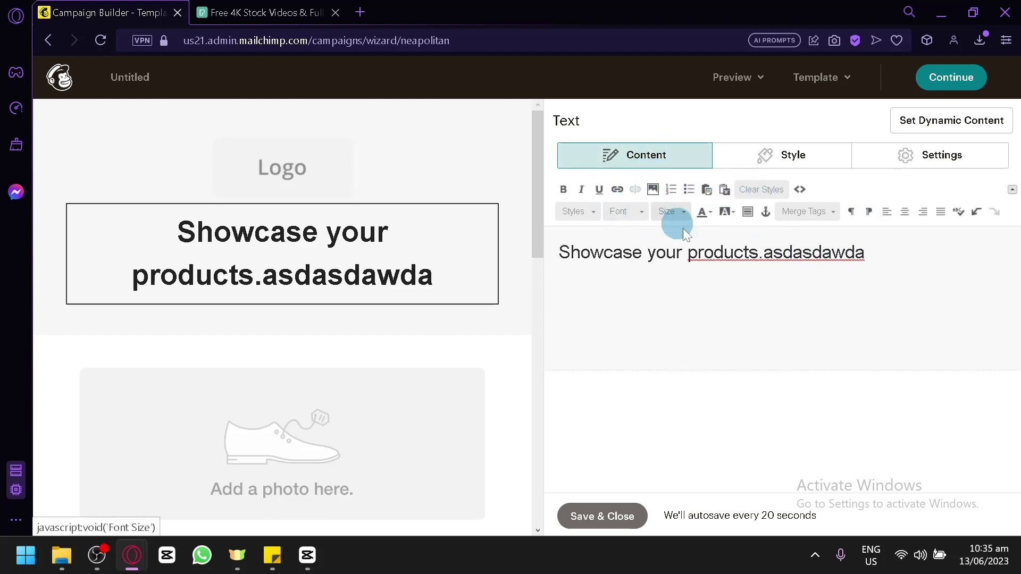
Step: Split the headline text block into 2 columns with an equal-width split
click(779, 159)
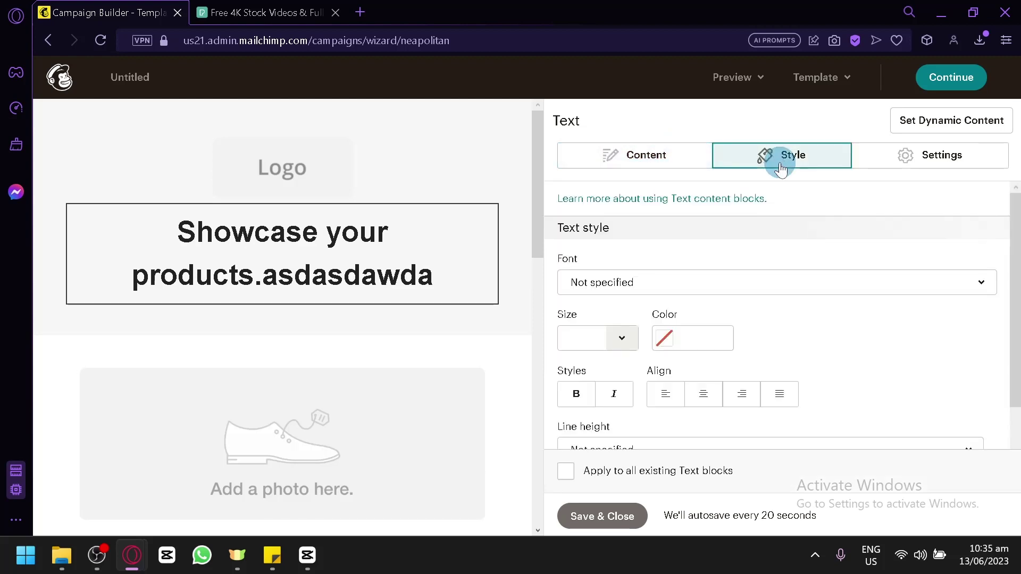
scroll(693, 278, down, 1)
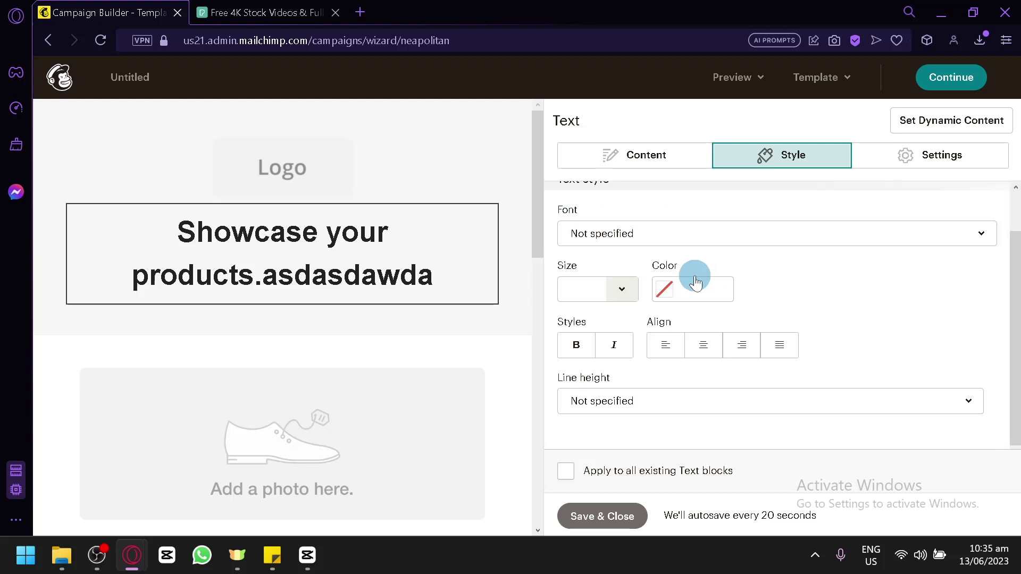
click(934, 154)
click(635, 261)
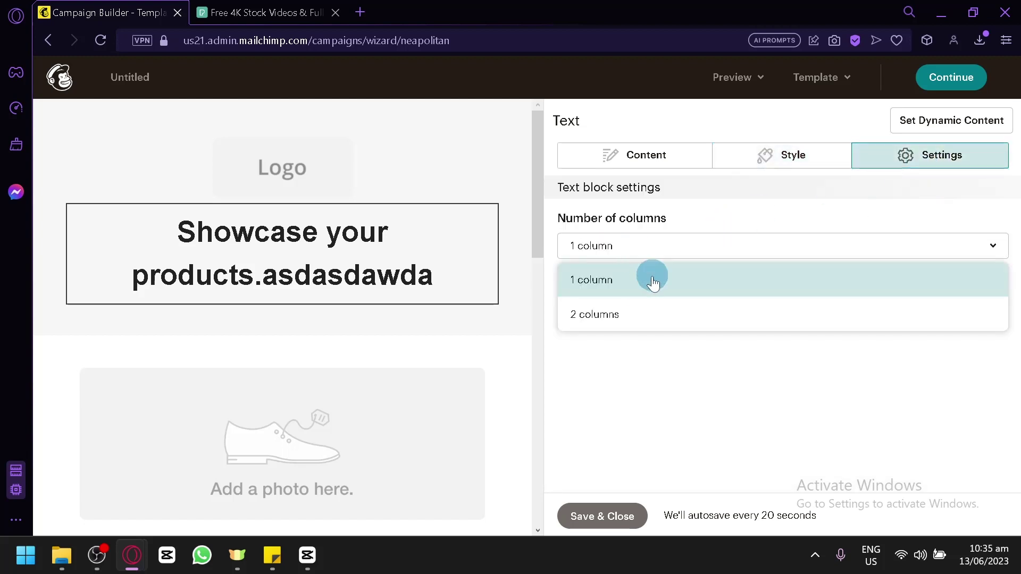
click(661, 311)
click(638, 333)
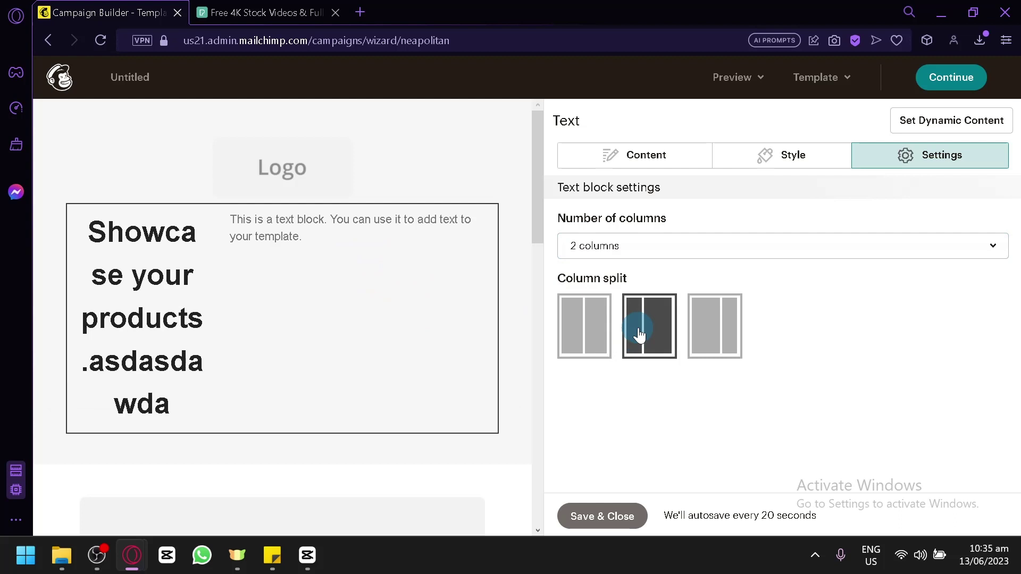
click(697, 335)
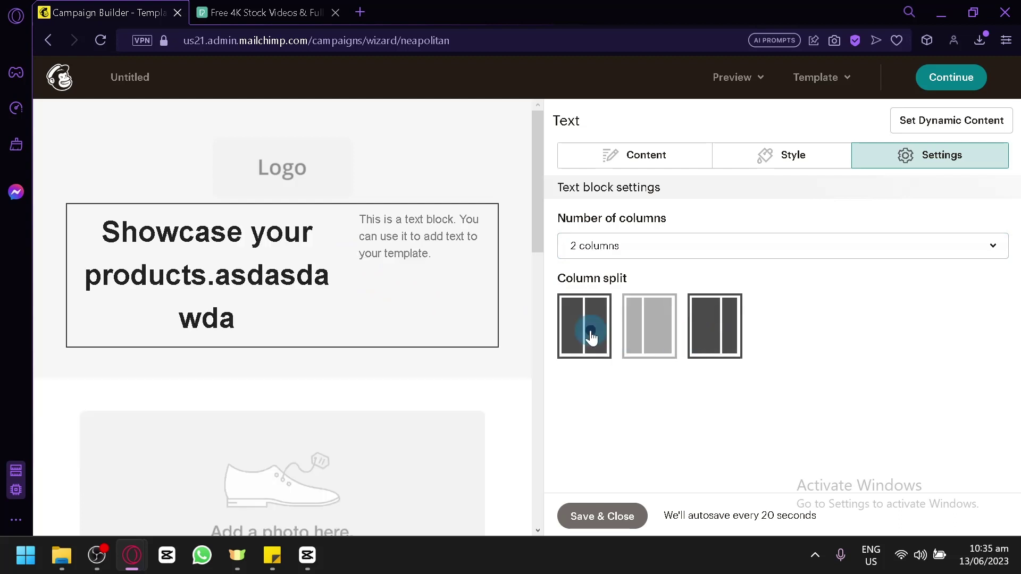
click(589, 337)
click(661, 155)
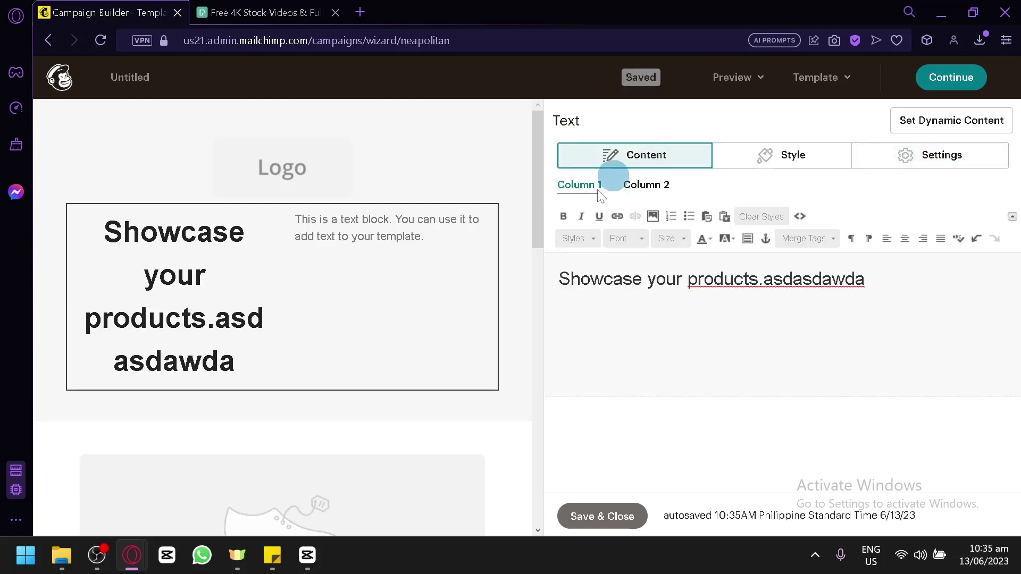
Step: Try uploading the downloaded Pexels video to Content Studio, then close it
click(652, 217)
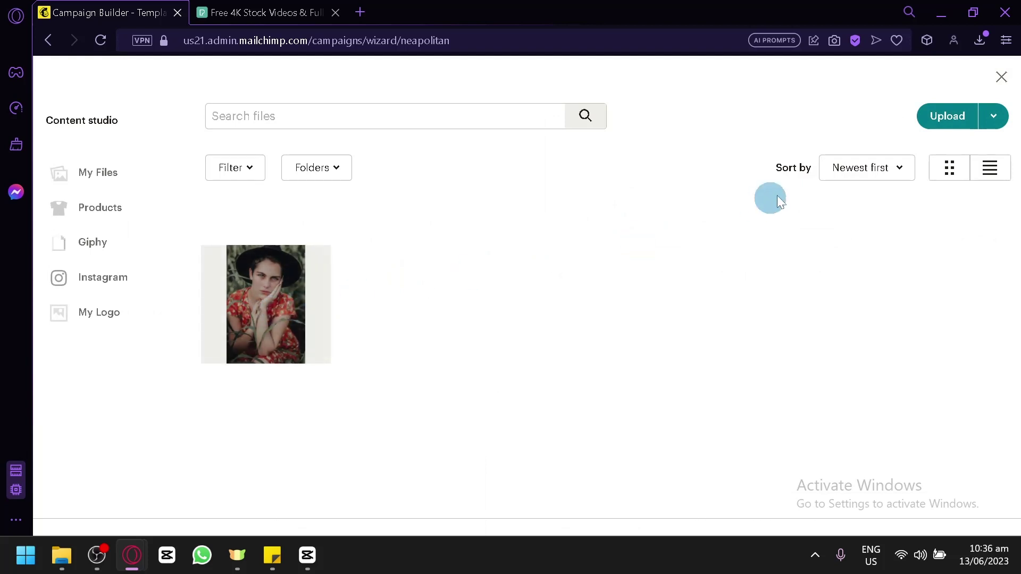
click(938, 126)
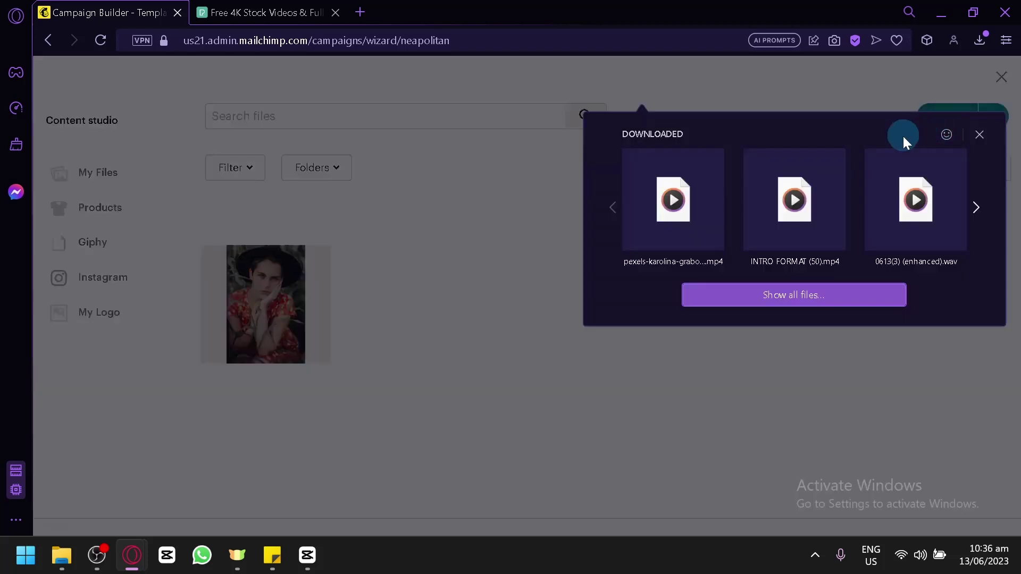
drag(658, 243, 663, 218)
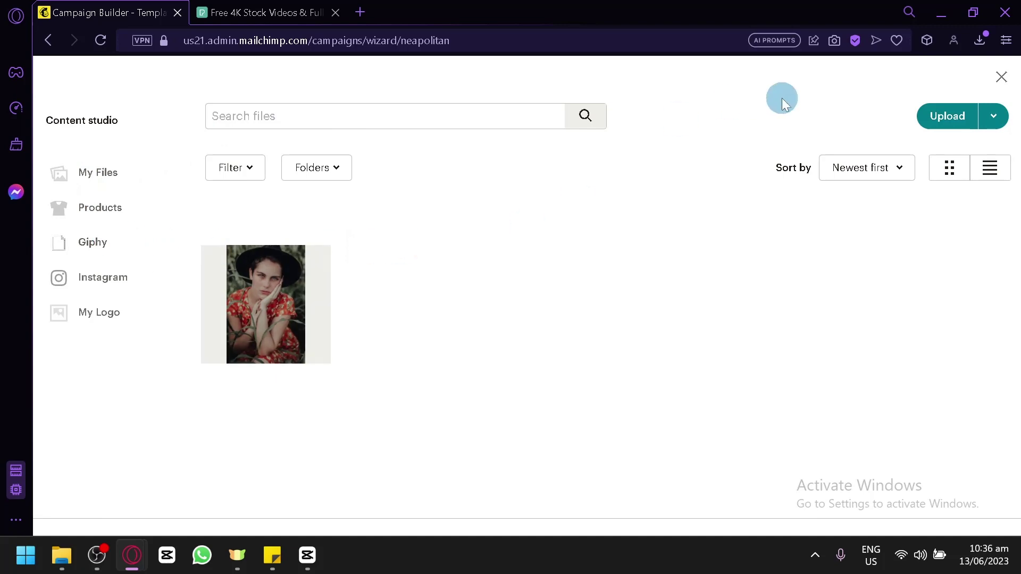
click(1001, 79)
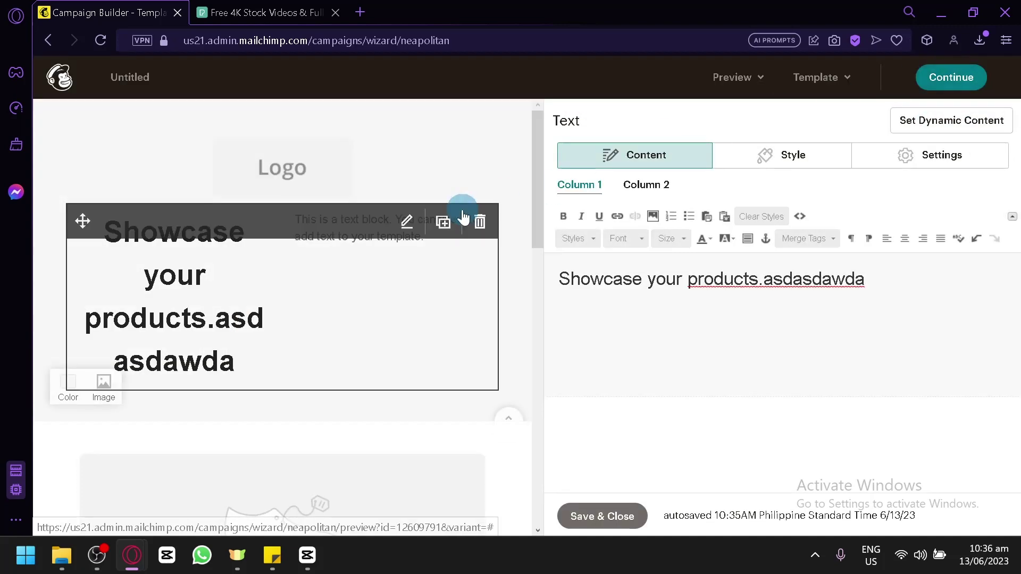
Step: Open the product photo block showing sell-products-full.png (564 × 212) for editing
scroll(464, 205, down, 5)
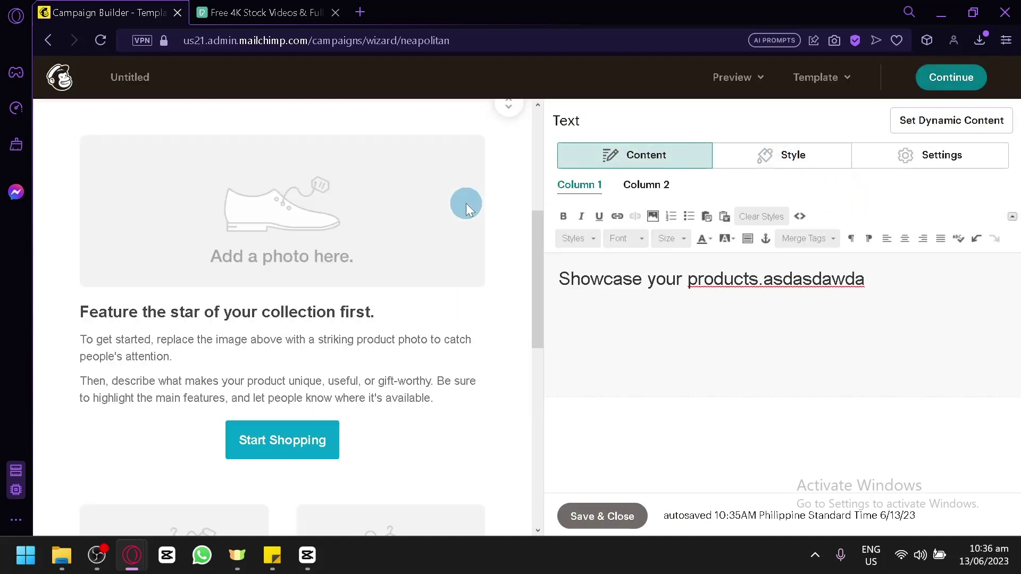
click(336, 209)
scroll(270, 243, down, 4)
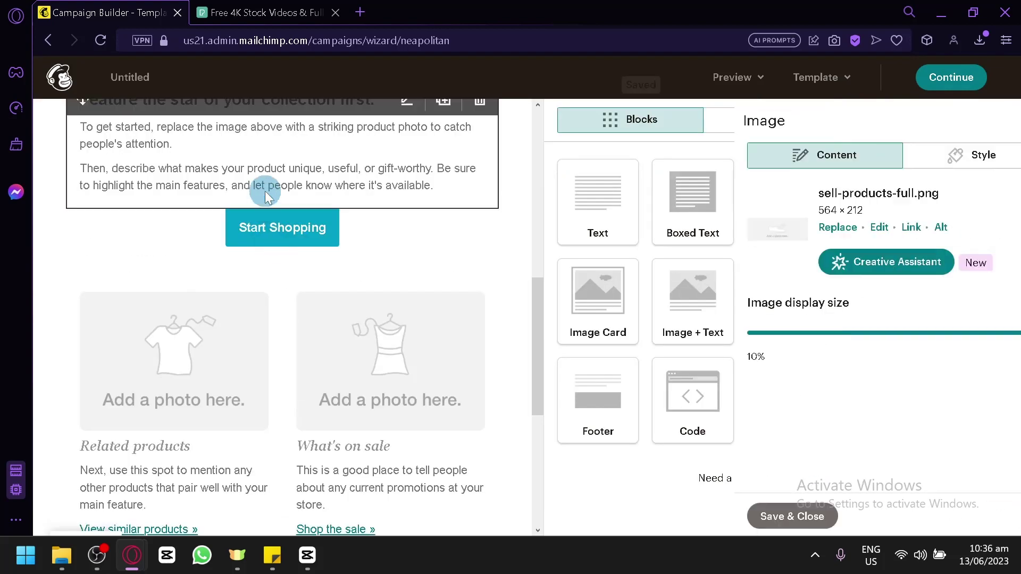
Step: Save and close the product image block editor
scroll(250, 282, down, 4)
scroll(433, 221, up, 8)
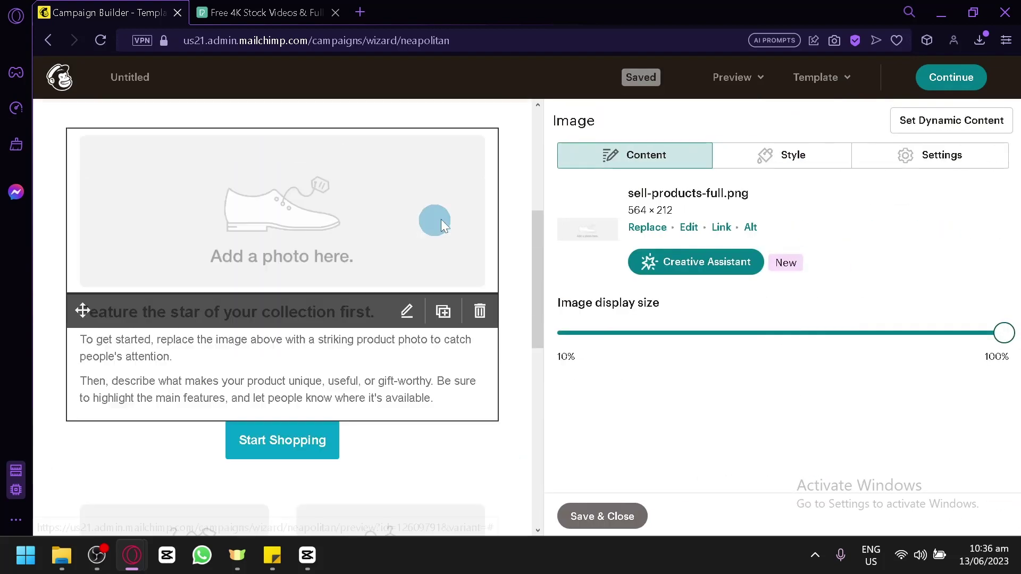
click(537, 142)
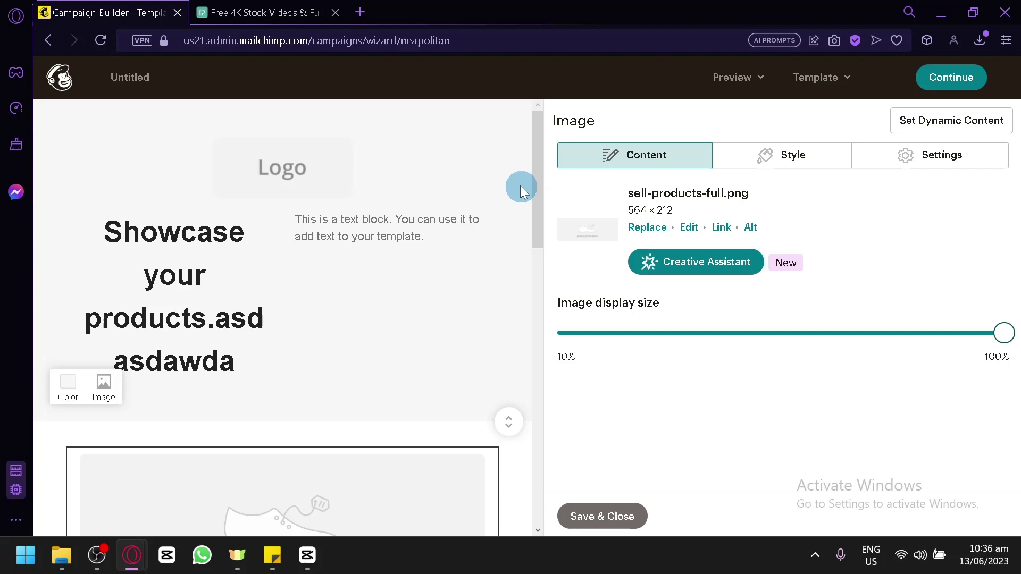
click(610, 497)
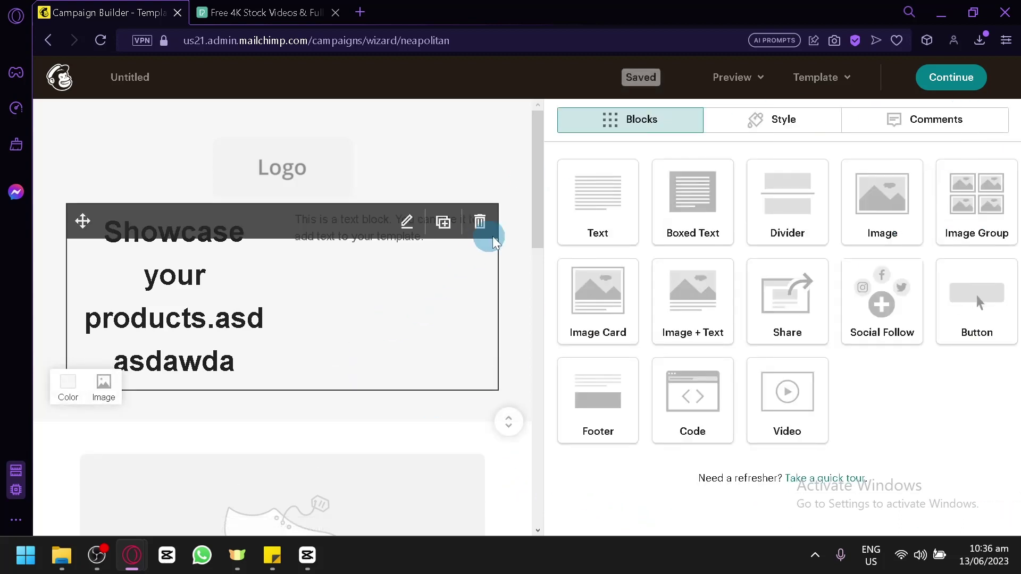
Step: Delete the two-column Showcase text block so the photo sits under the logo
click(480, 222)
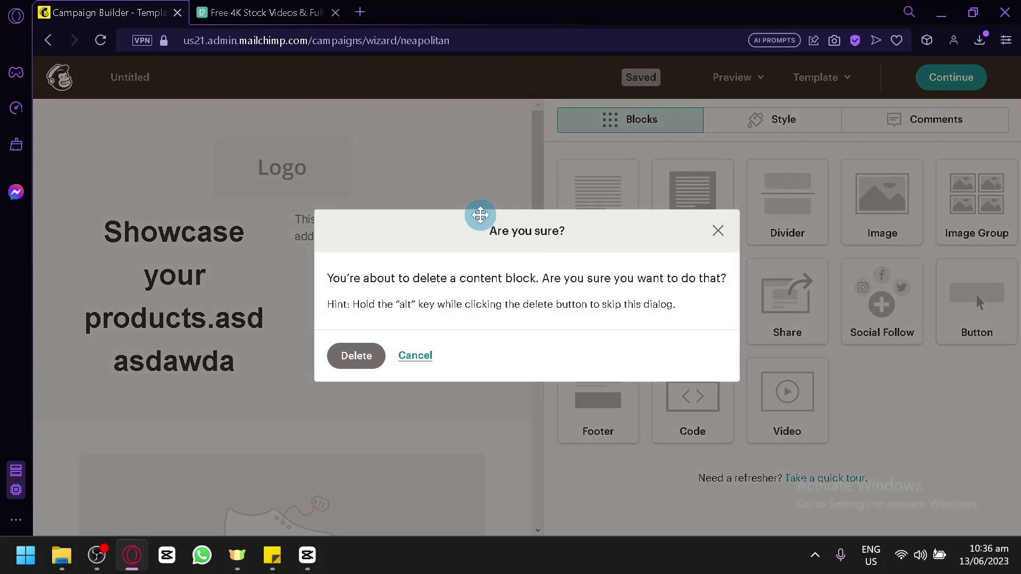
click(356, 356)
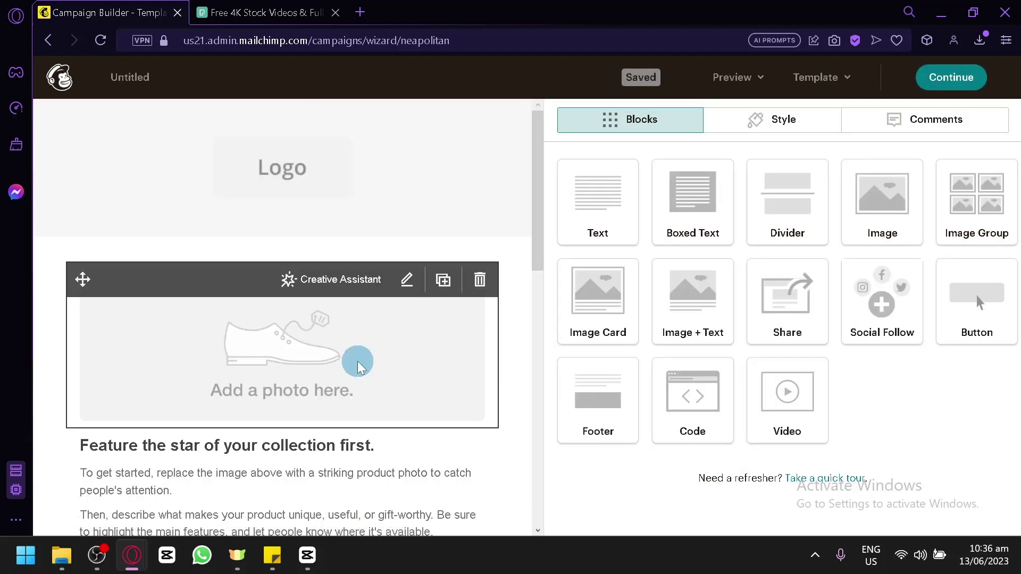
click(346, 240)
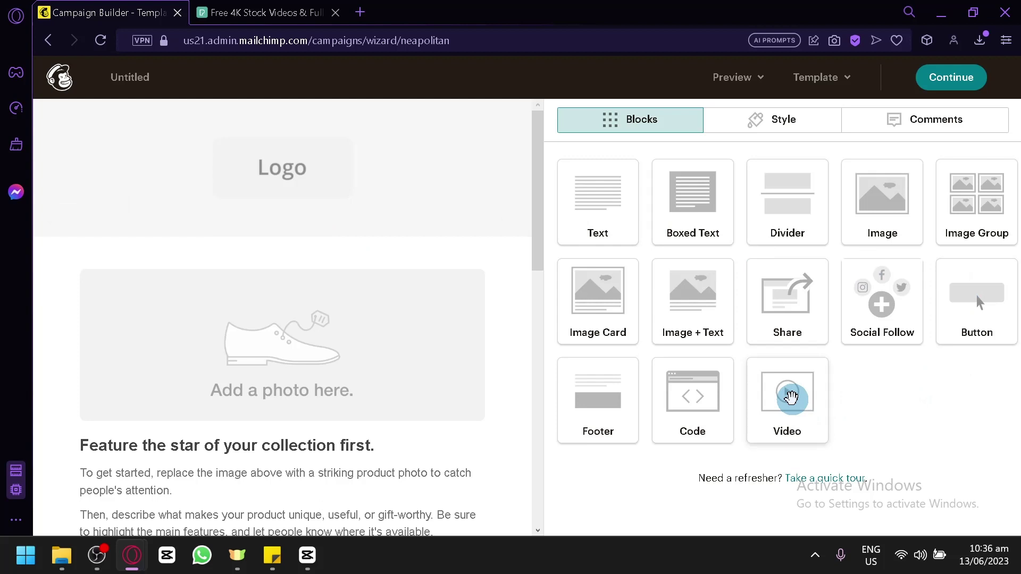
Step: Add a Video block below the product photo and select its empty Video URL field
drag(789, 396, 260, 230)
drag(776, 406, 261, 411)
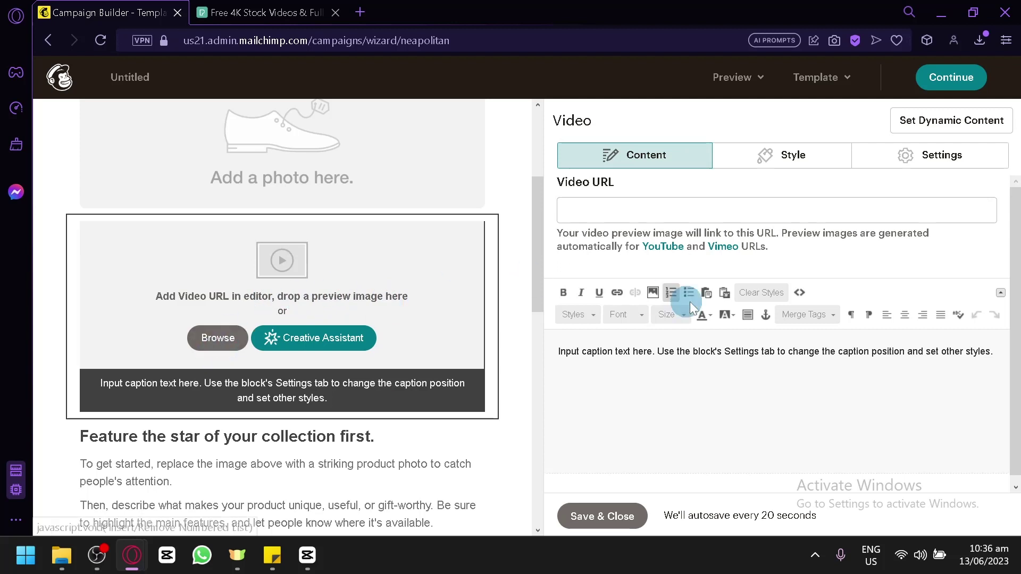
click(621, 209)
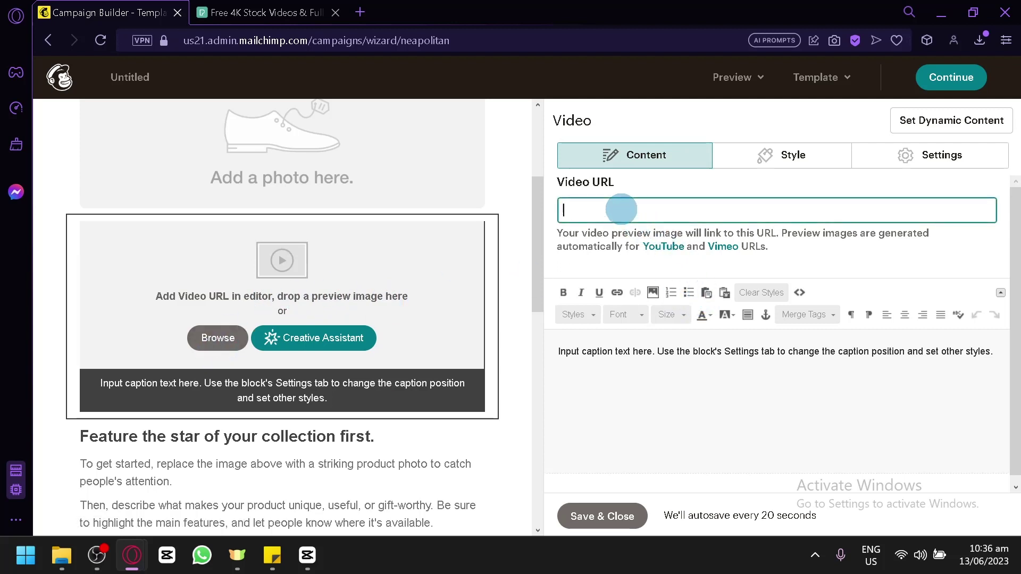
Step: On Pexels, open the Basket Full of Strawberries video and copy its Share attribution link
click(329, 8)
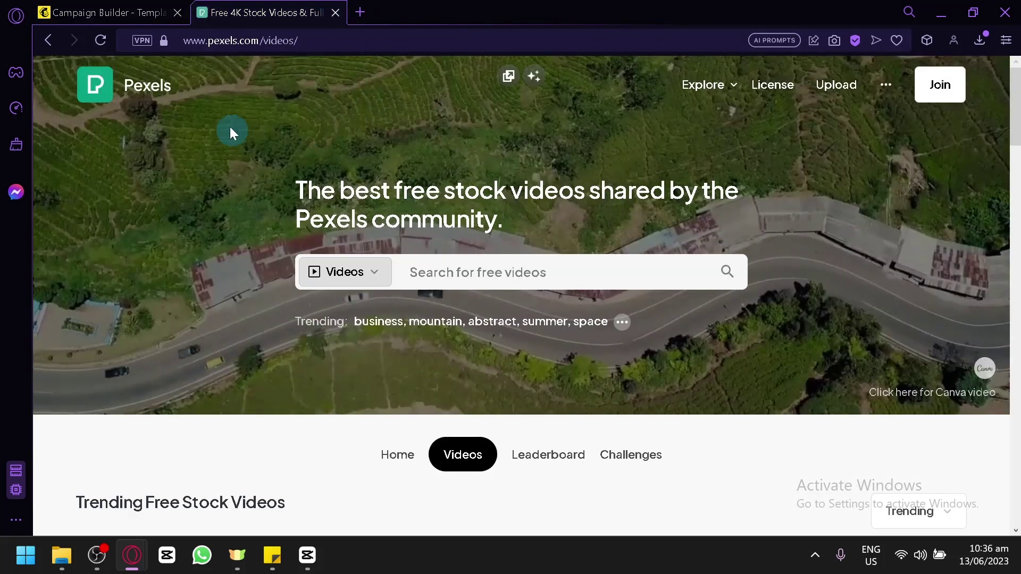
click(248, 137)
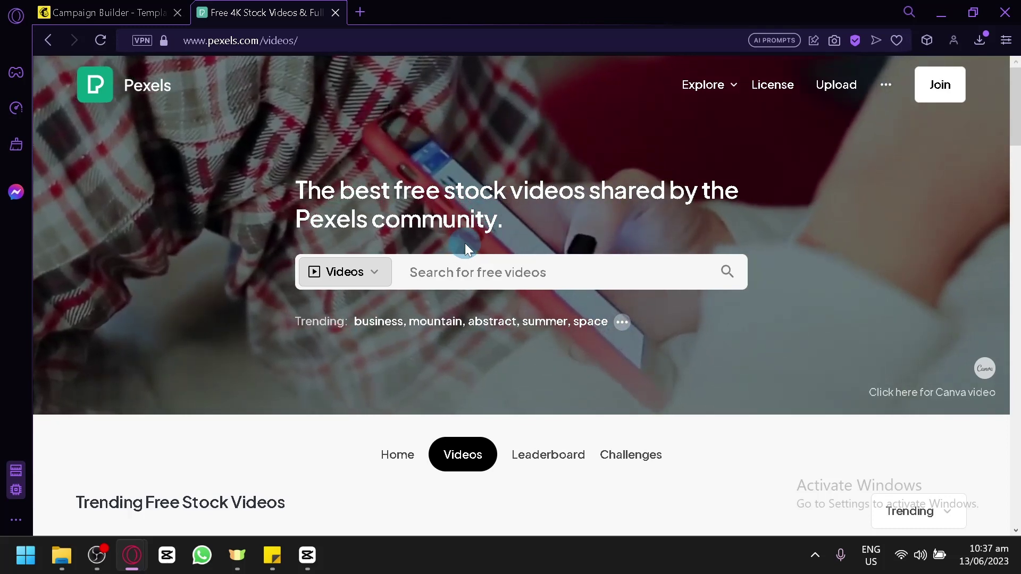
scroll(466, 248, down, 6)
click(796, 310)
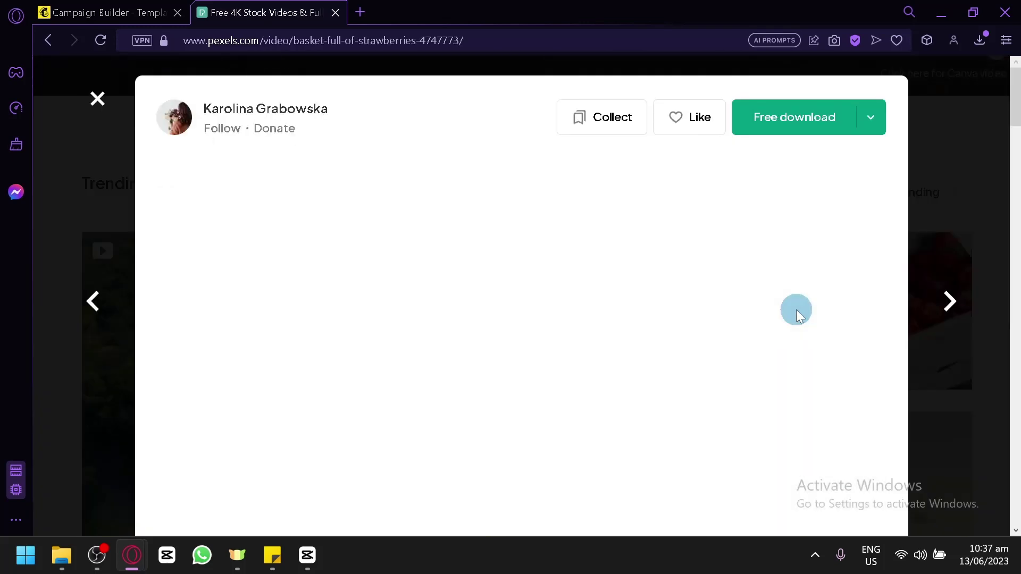
click(870, 119)
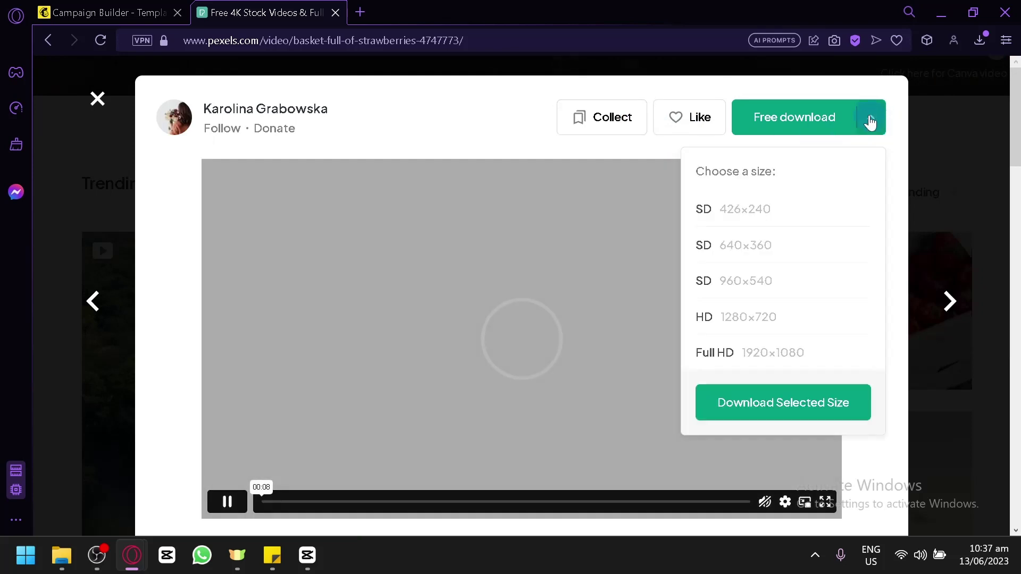
click(870, 122)
scroll(736, 259, down, 6)
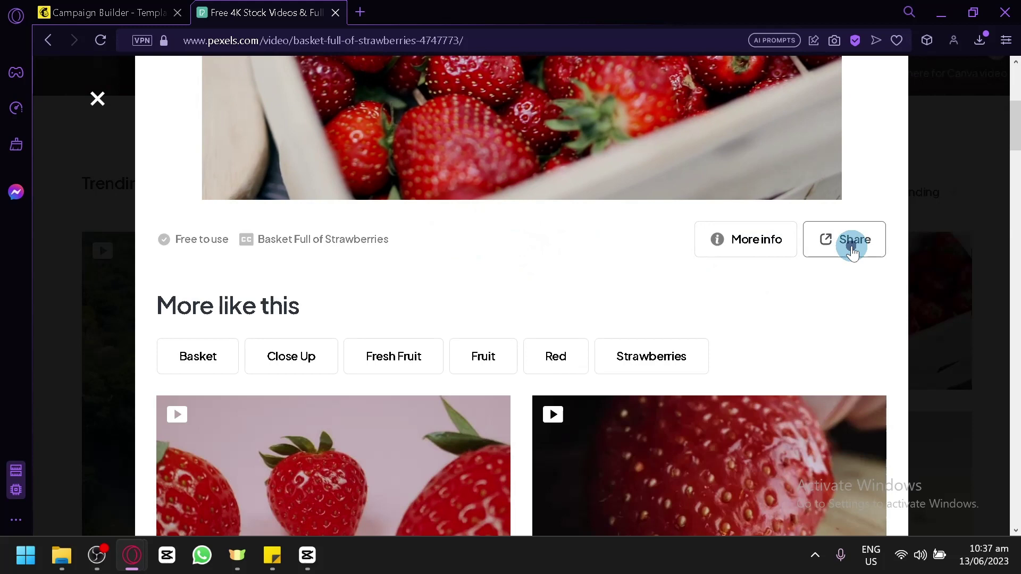
click(851, 245)
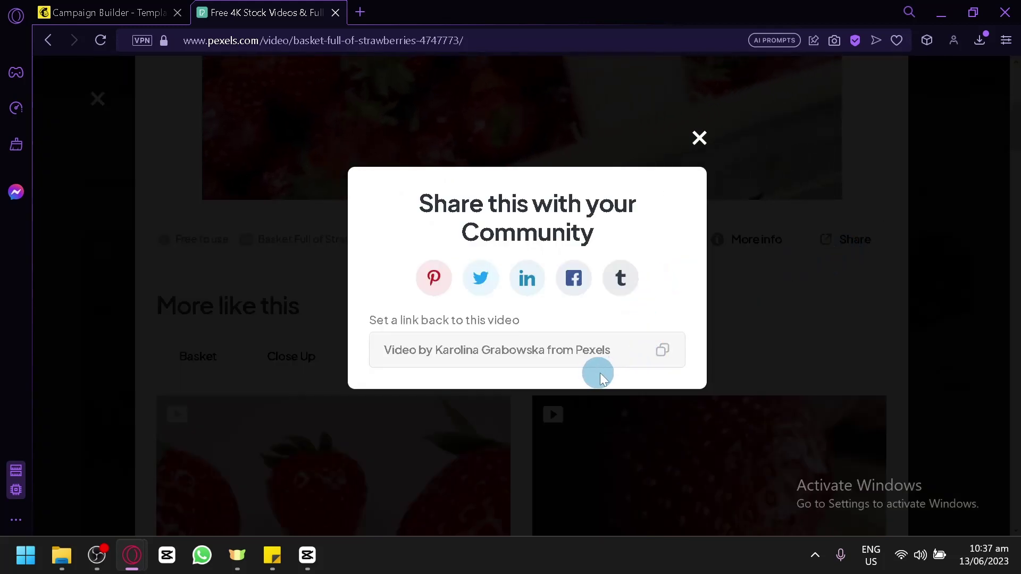
click(660, 353)
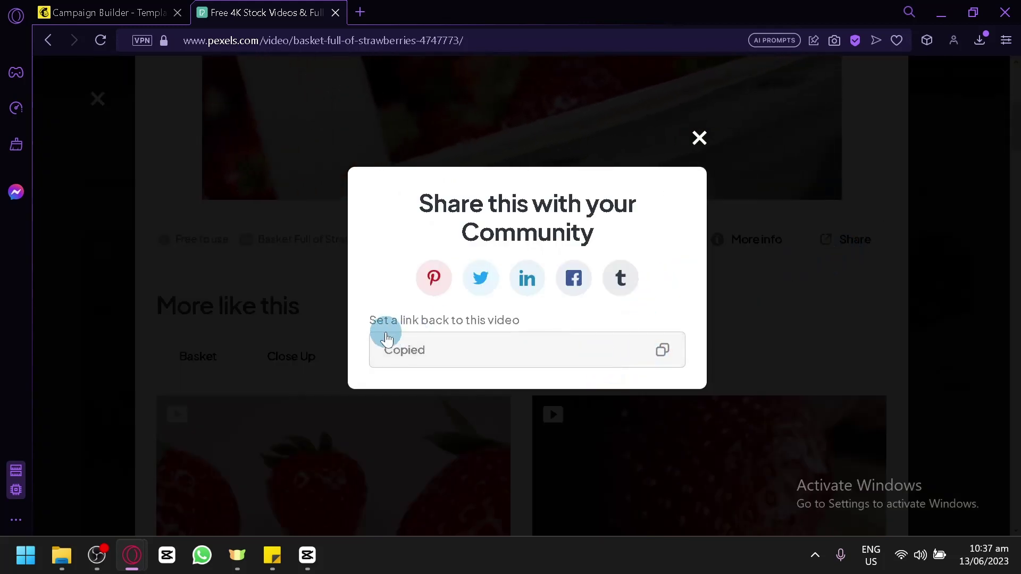
Step: Paste the Pexels strawberries link into the Video URL, keeping only the URL
click(107, 12)
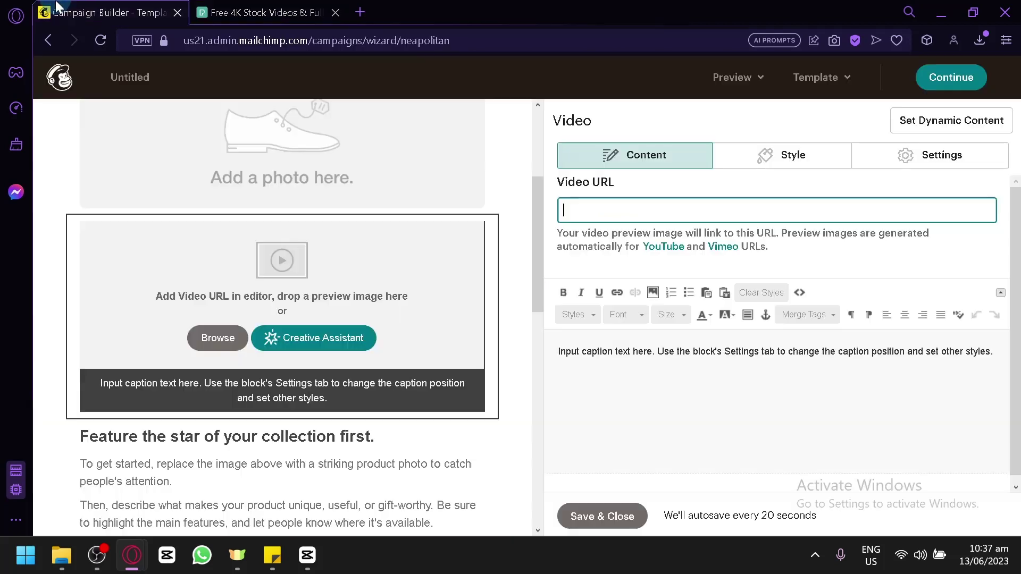
key(ctrl+v)
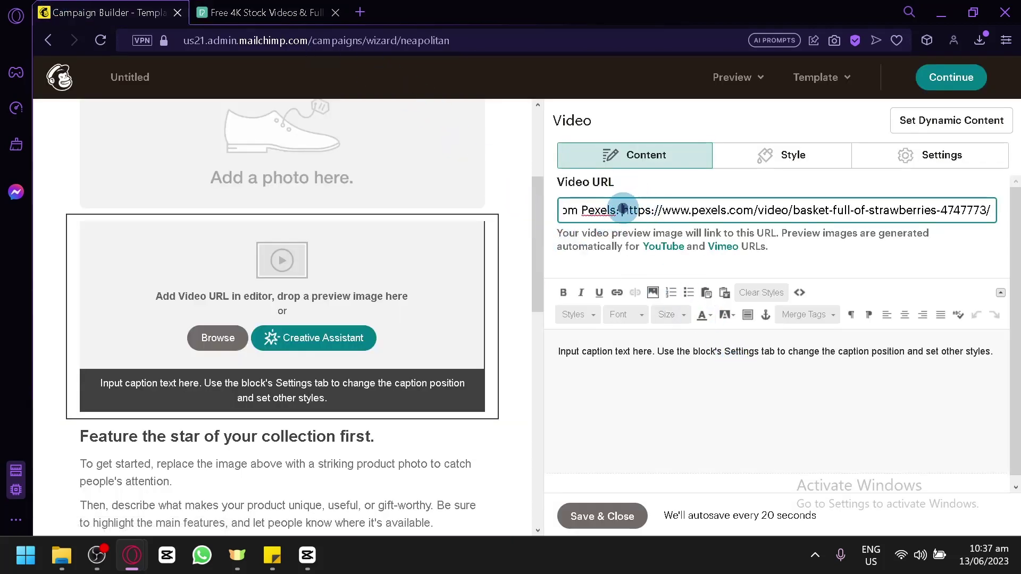
drag(623, 209, 507, 226)
key(BackSpace)
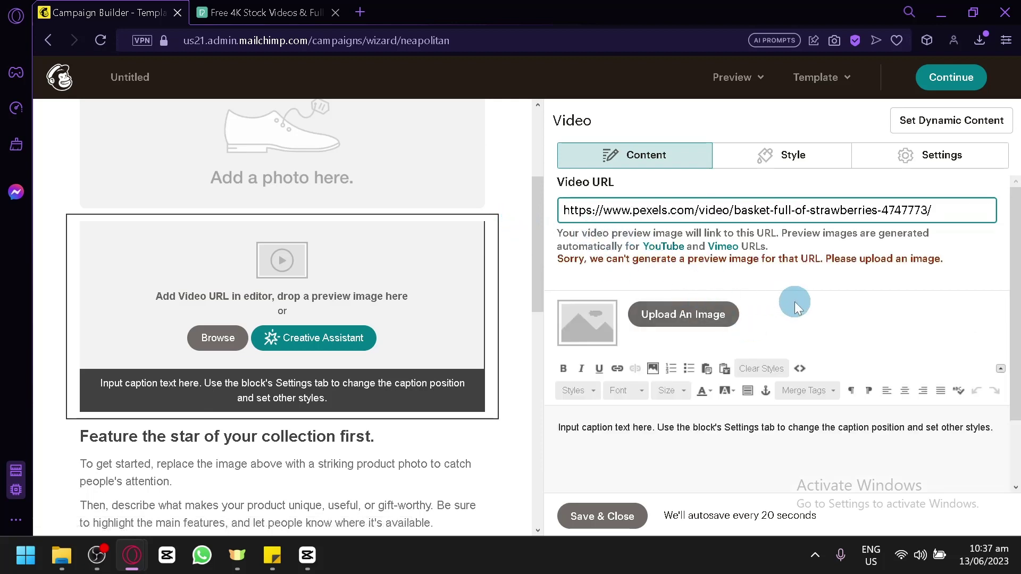
Step: Set pexels-alax-matias-17041991.jpg from the library as the video's preview image
click(673, 318)
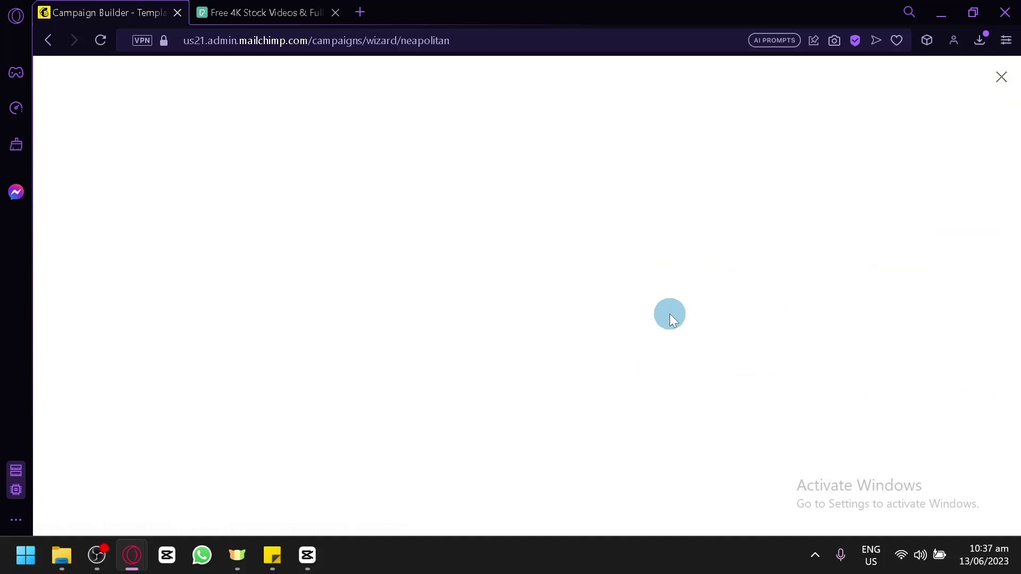
click(297, 305)
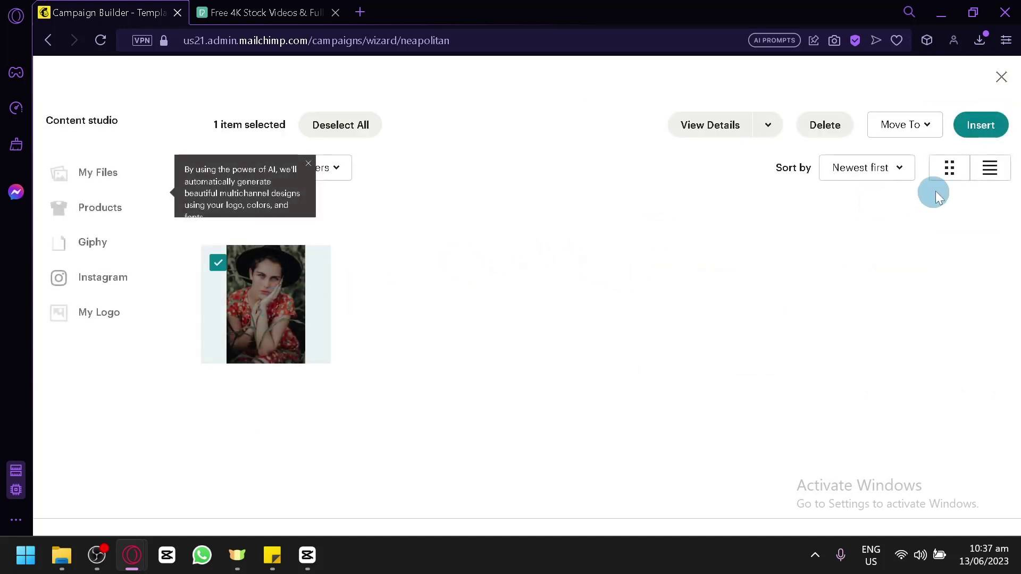
click(300, 11)
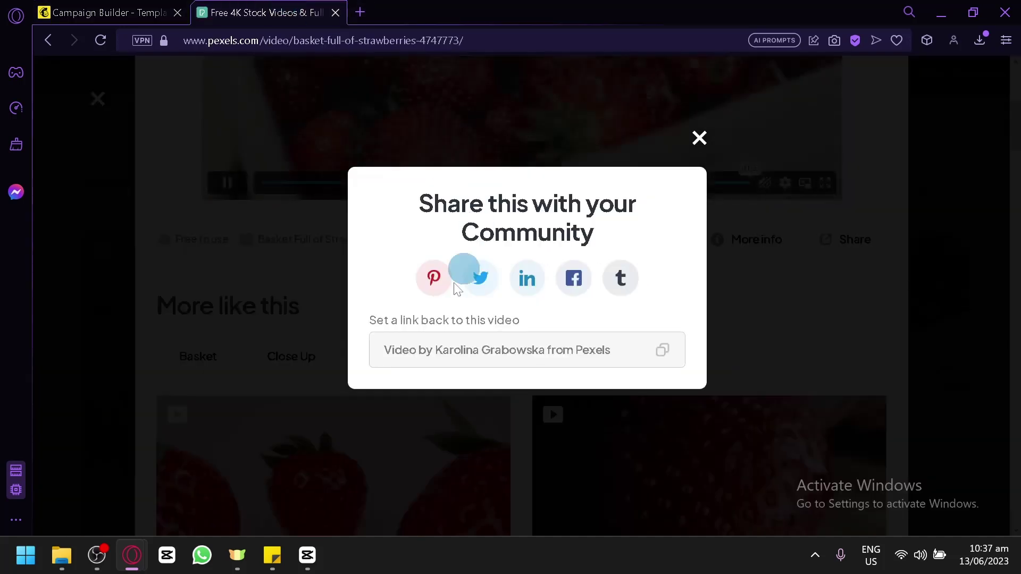
click(106, 12)
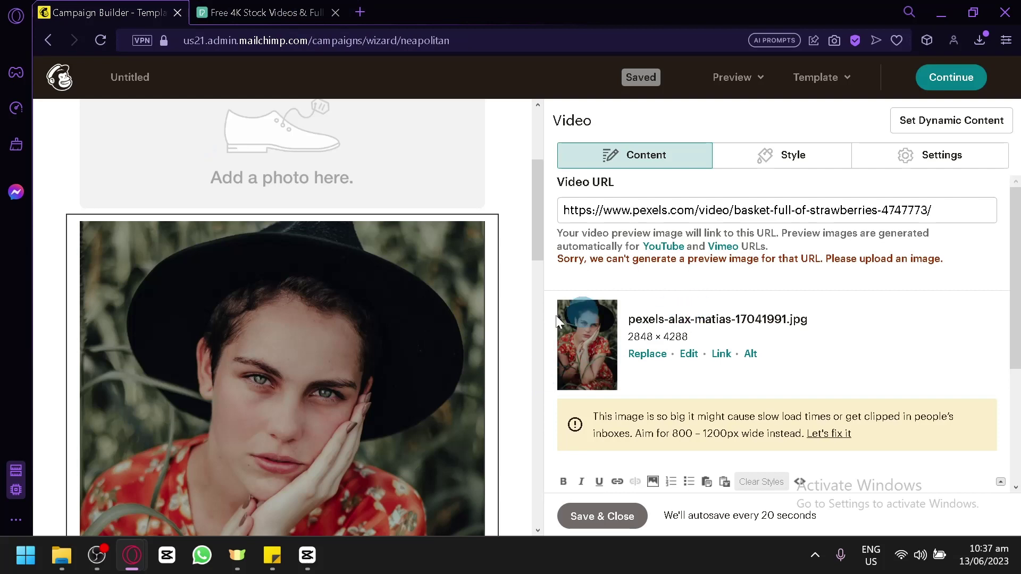
Step: Re-save the video's preview image and close the Video block settings
scroll(367, 387, down, 5)
scroll(367, 387, down, 5)
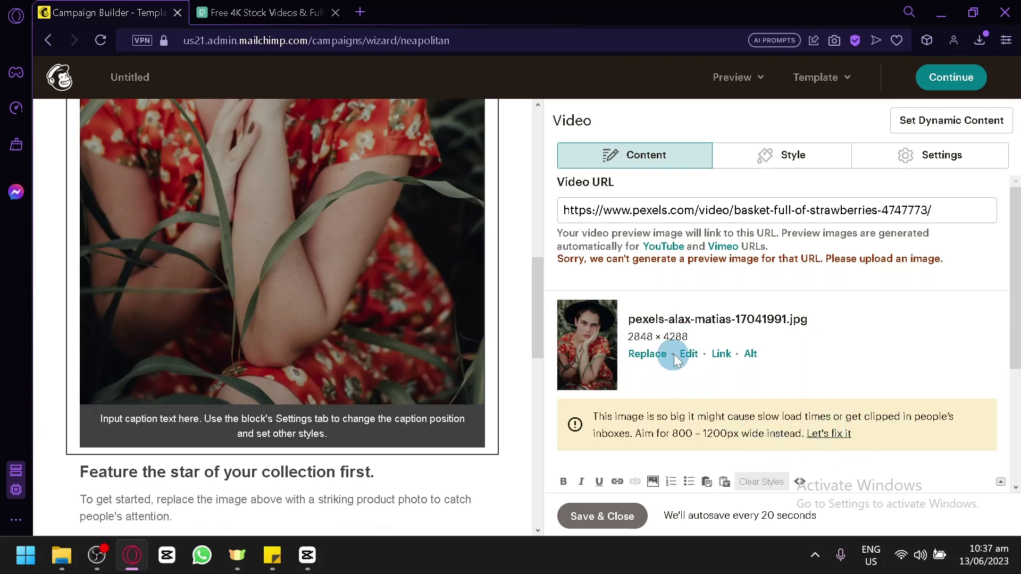
click(690, 354)
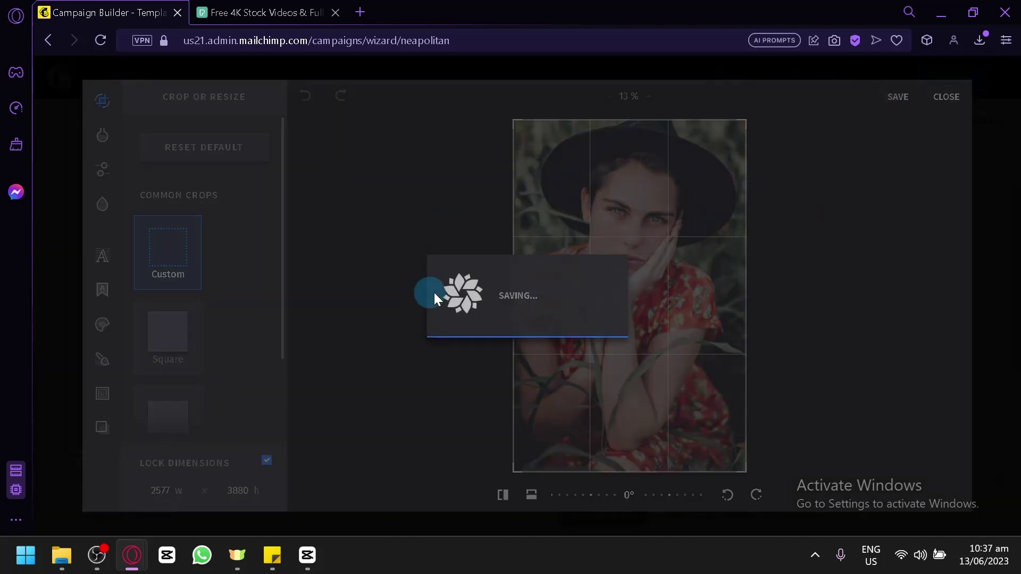
key(Escape)
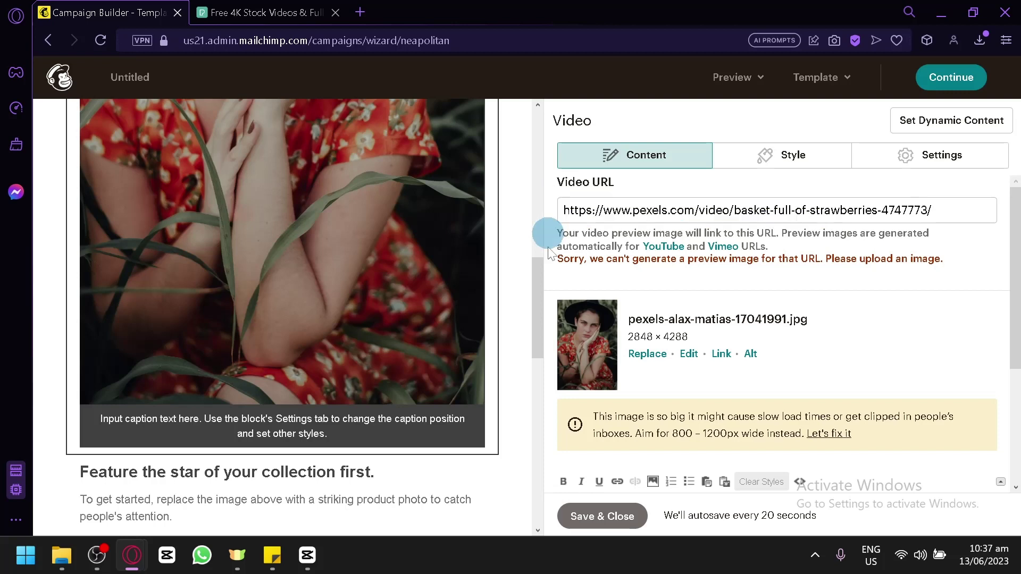
scroll(647, 398, down, 4)
Step: Save the Video block settings, then reopen the video block's settings
click(601, 516)
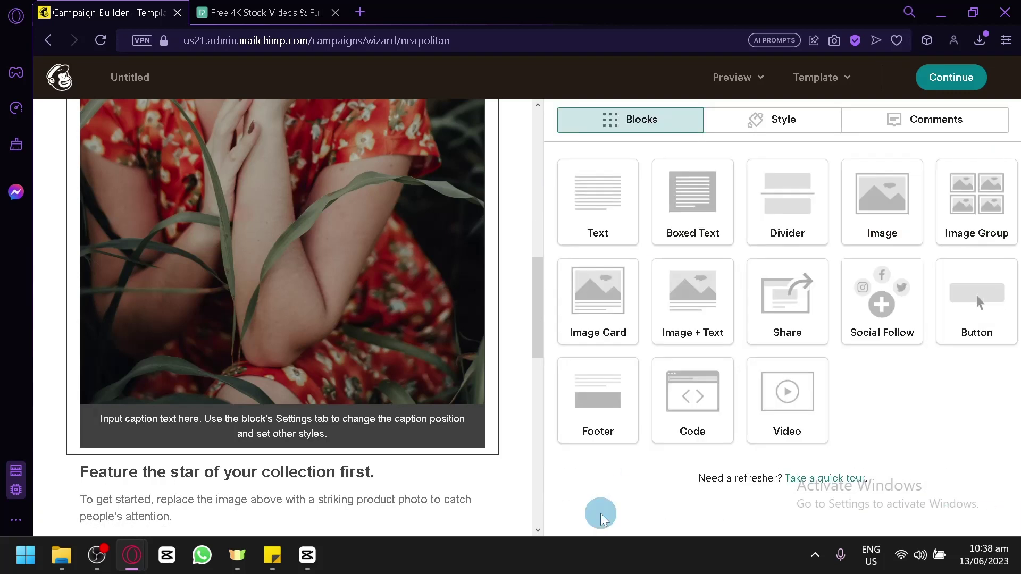
scroll(381, 319, up, 2)
scroll(333, 312, down, 5)
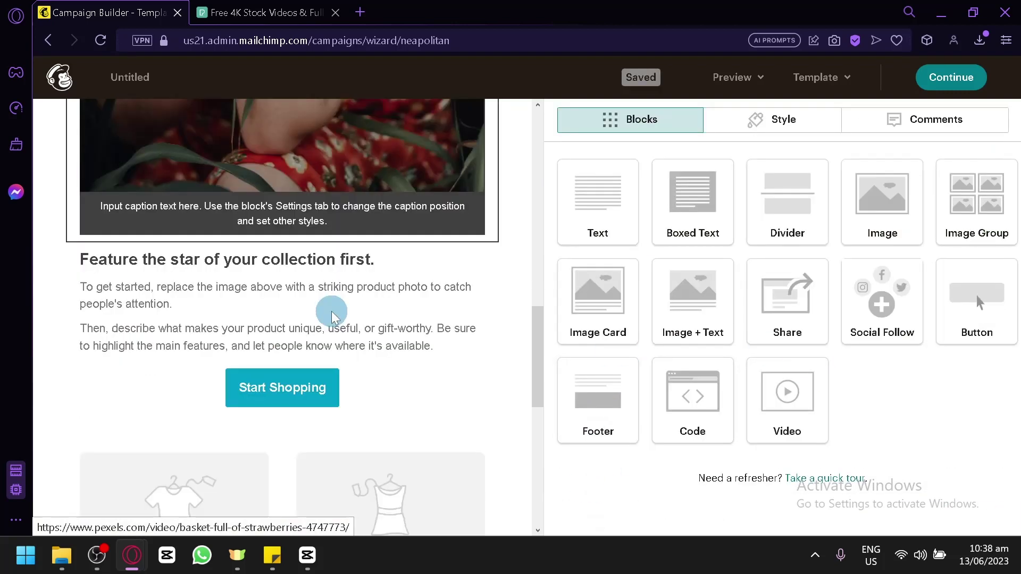
scroll(305, 249, up, 5)
scroll(304, 253, up, 5)
scroll(320, 315, down, 2)
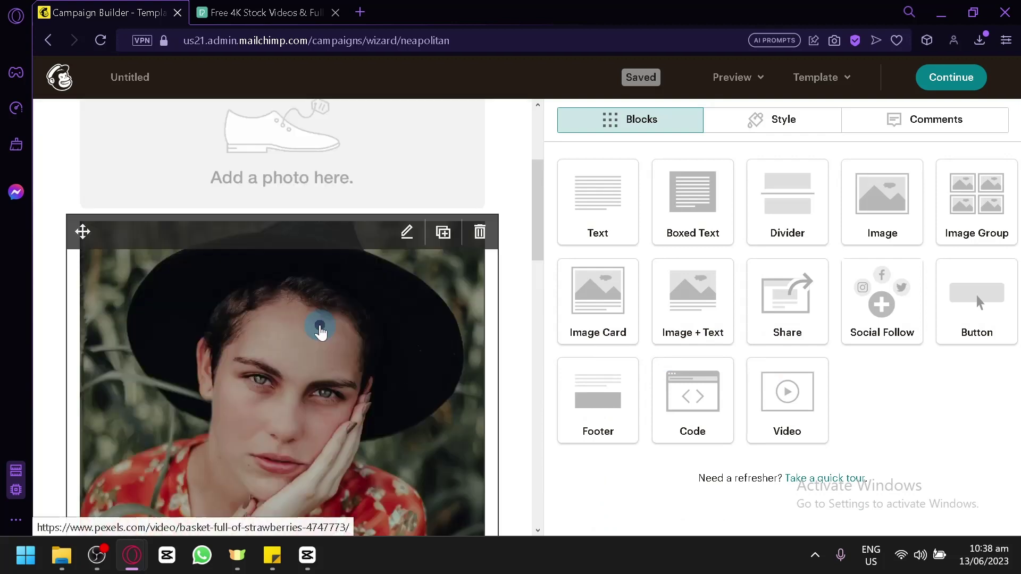
click(320, 331)
Step: Preview the email and confirm the video image links to the Pexels strawberry video
click(759, 81)
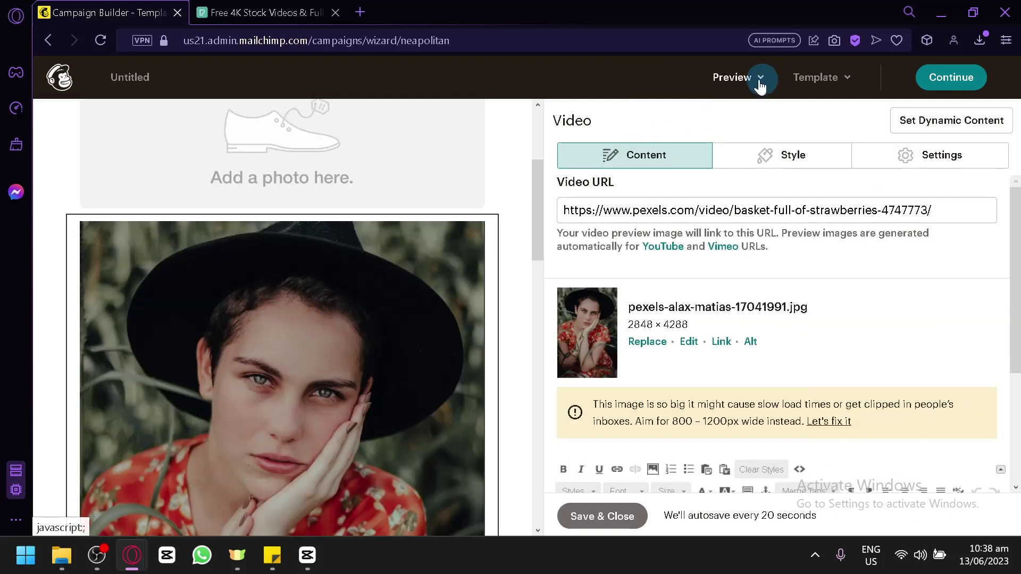
click(710, 121)
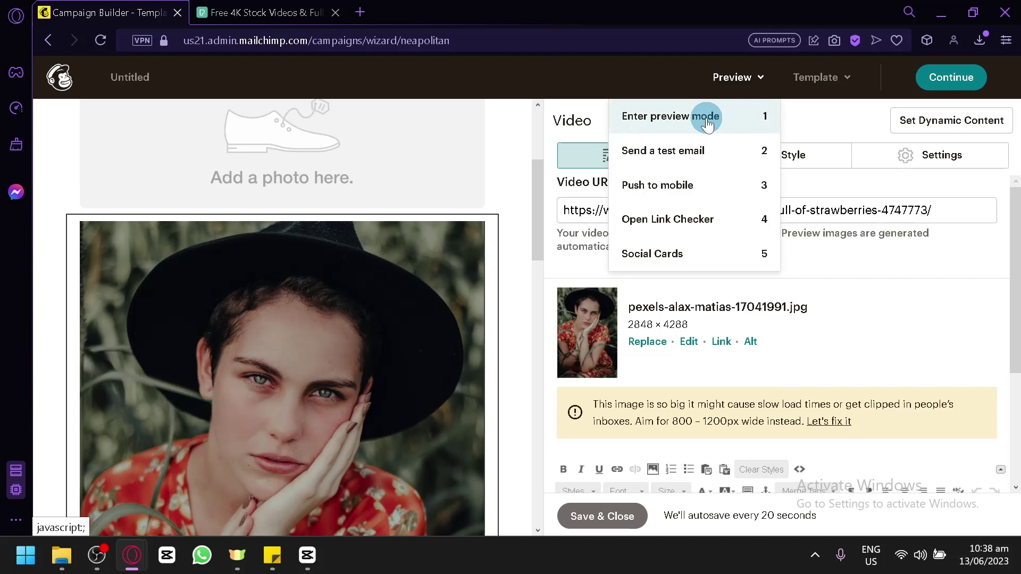
click(706, 118)
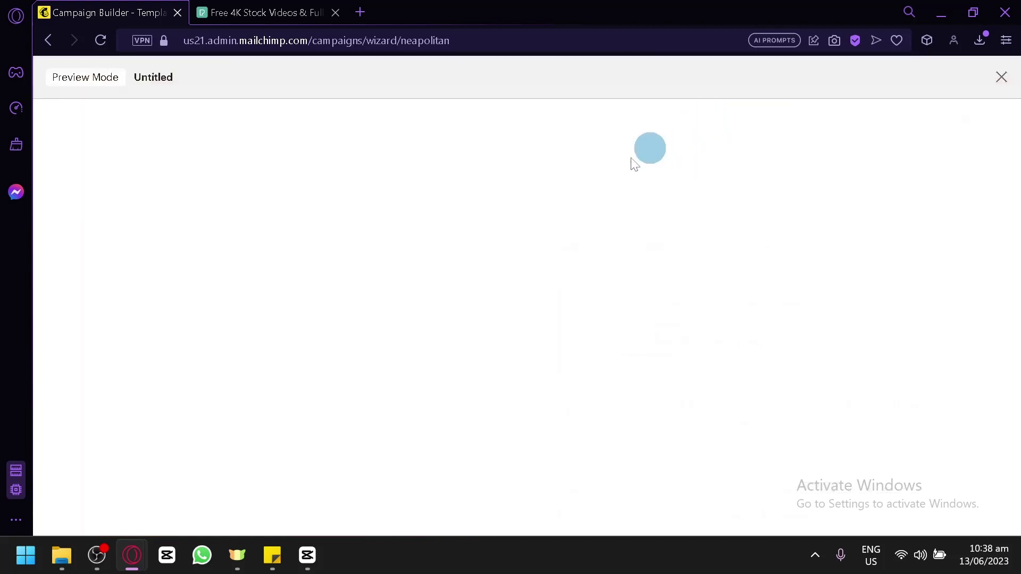
scroll(330, 310, down, 10)
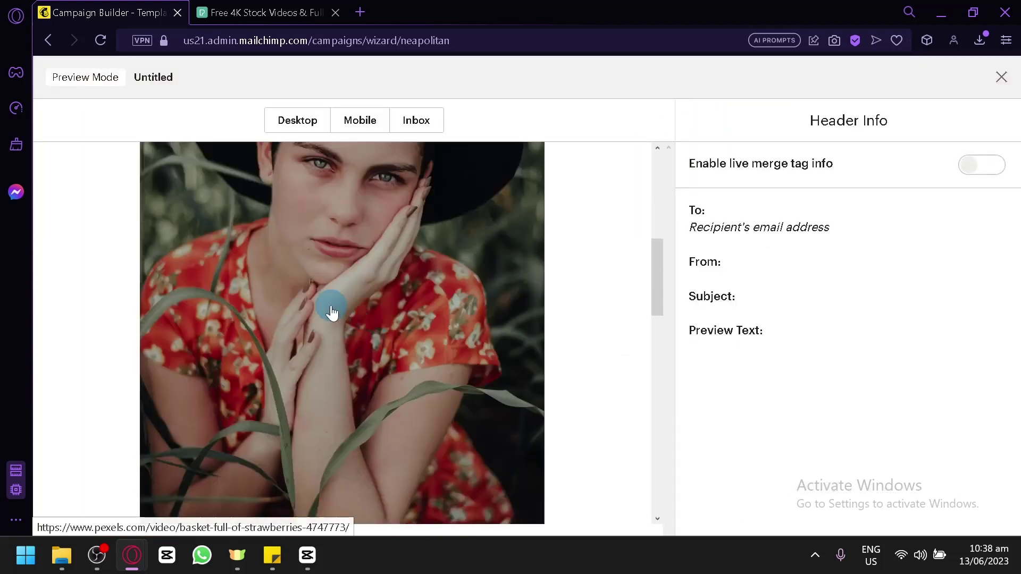
click(328, 253)
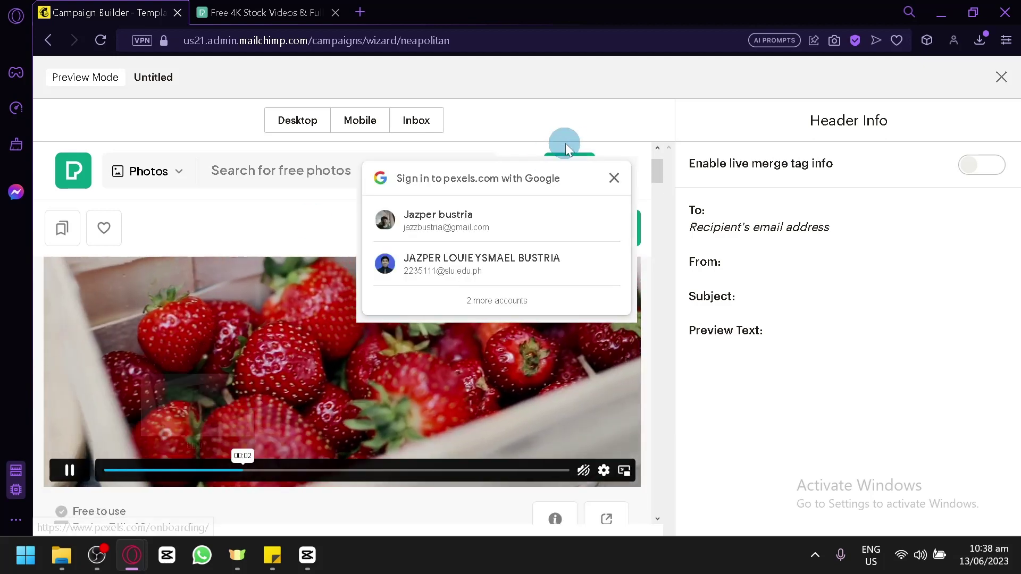
click(613, 178)
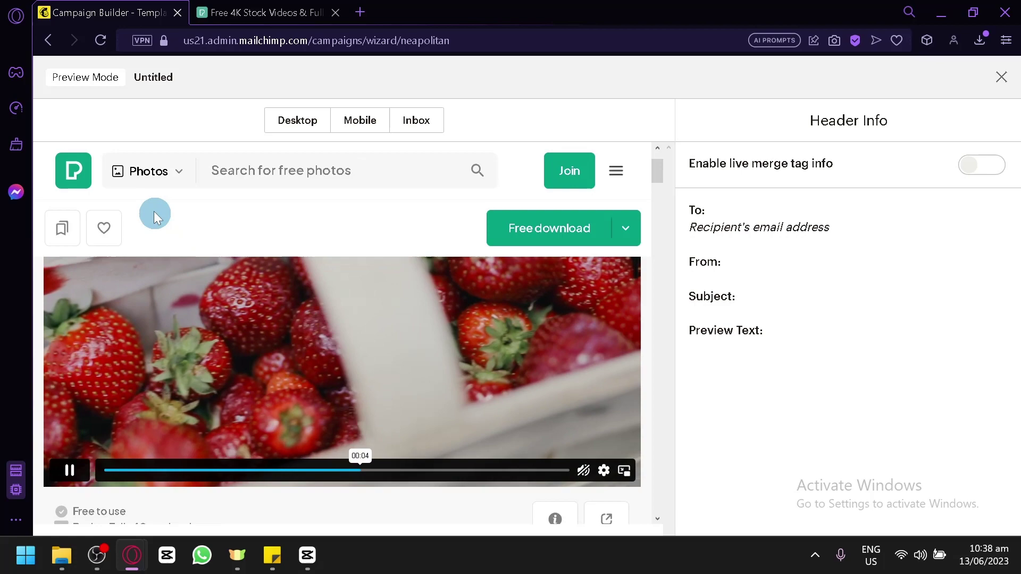
Step: Leave preview mode and choose to delete the video block showing the woman's photo
click(1000, 77)
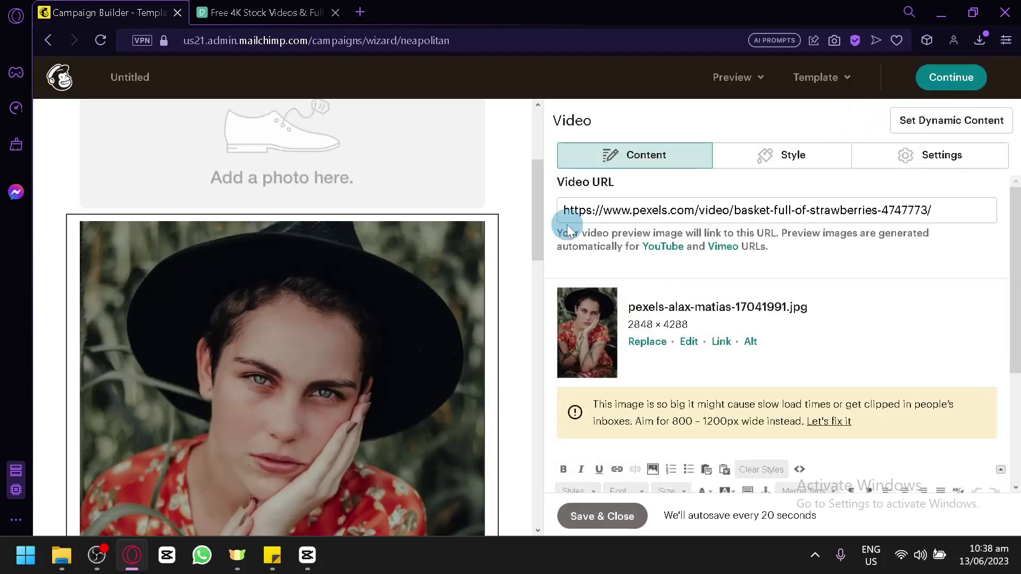
scroll(464, 239, down, 8)
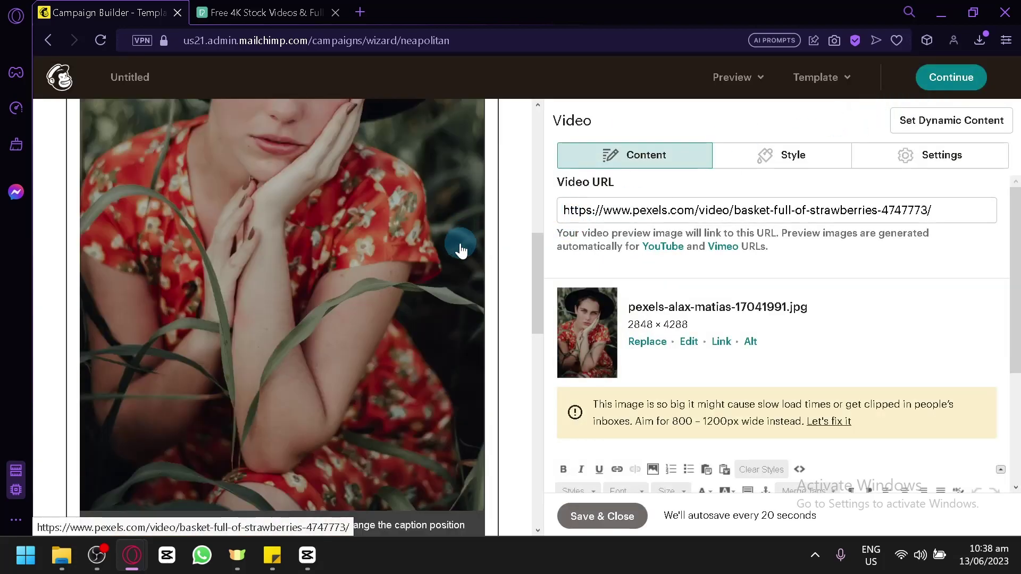
scroll(458, 273, up, 10)
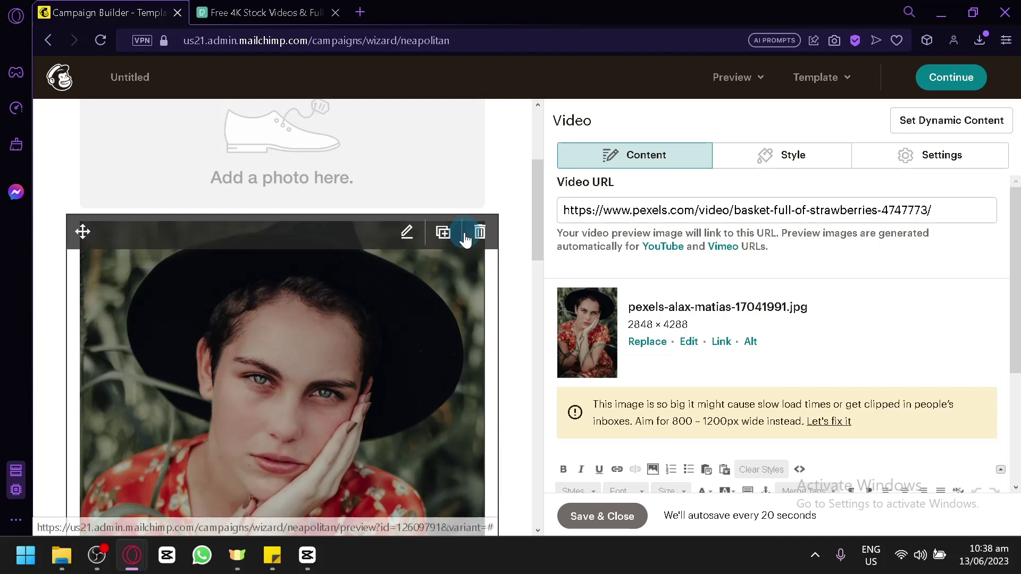
click(480, 232)
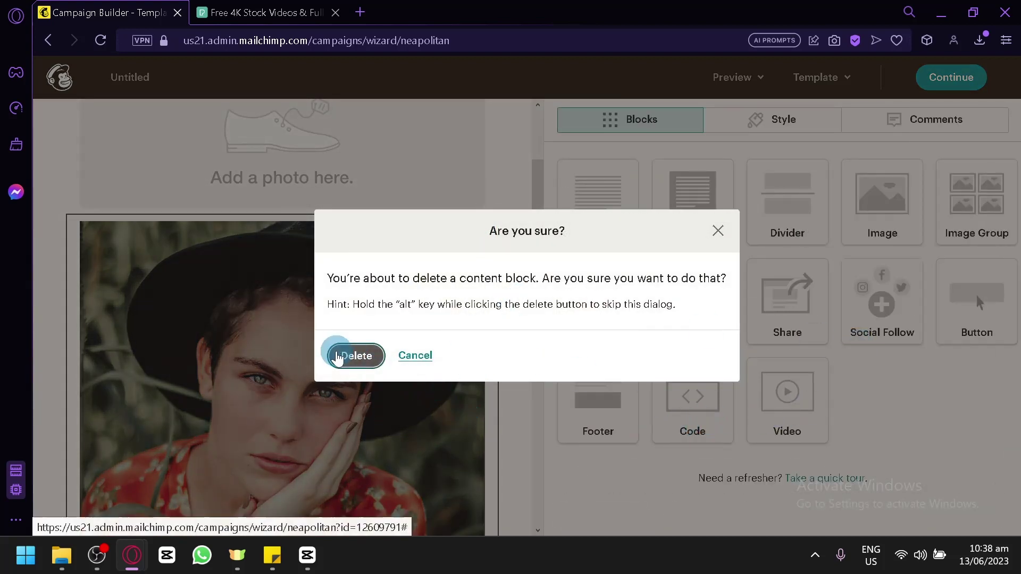
Step: Keep the video block and insert custom-HTML Code blocks above the woman's video image
click(717, 233)
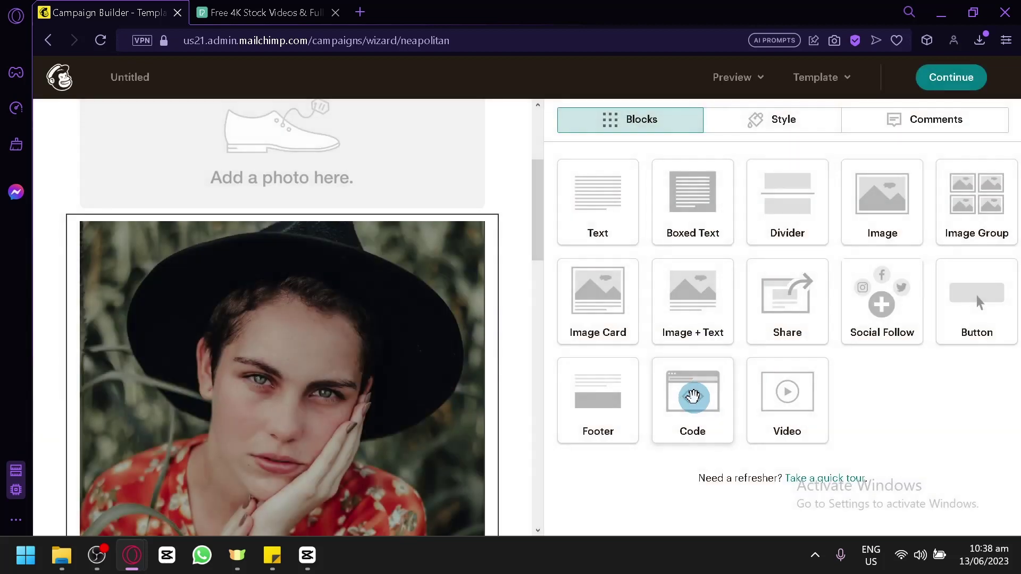
drag(688, 388, 417, 364)
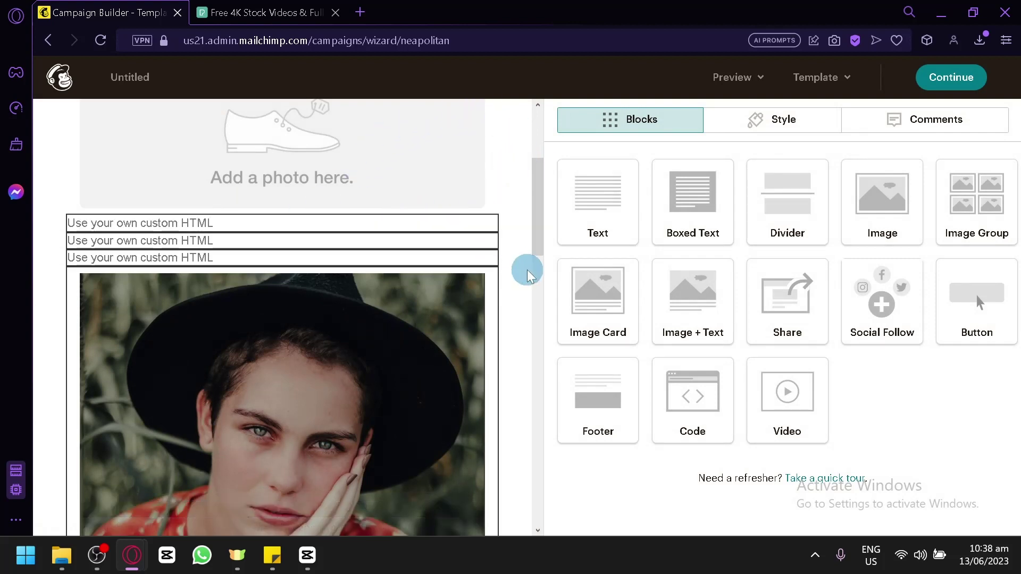
scroll(402, 298, up, 4)
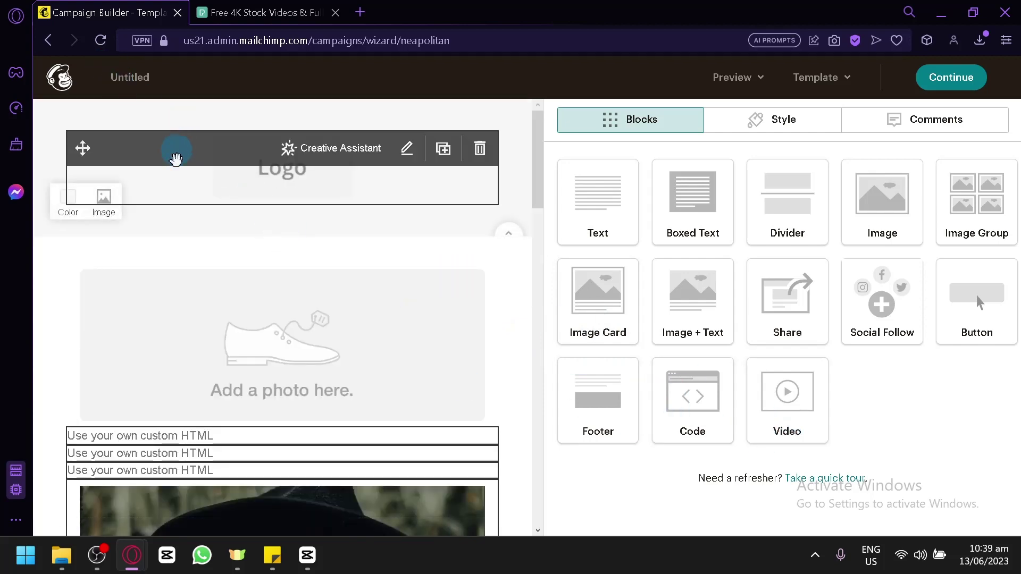
scroll(265, 186, down, 2)
click(478, 174)
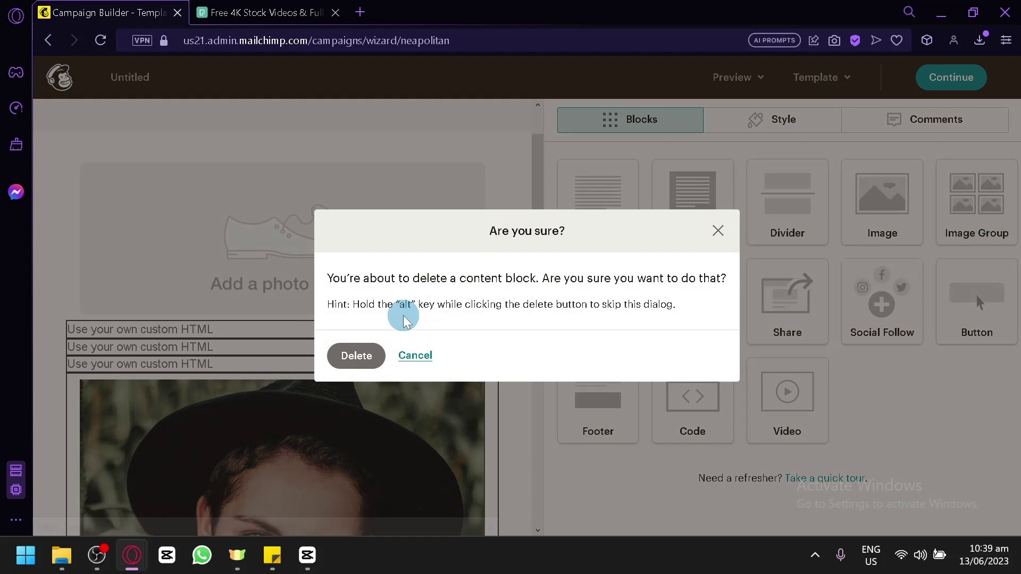
click(414, 356)
scroll(404, 297, down, 2)
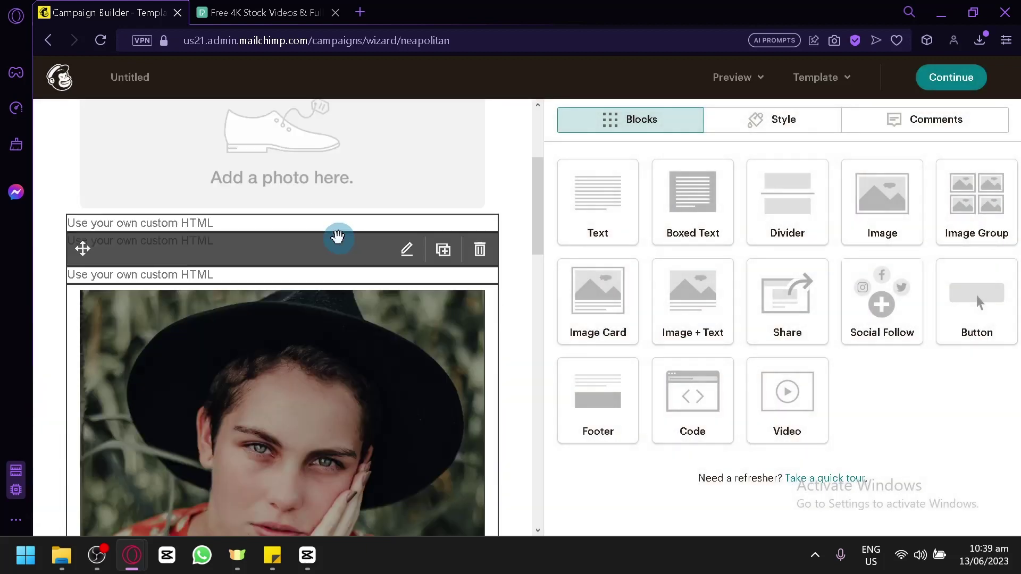
drag(338, 236, 321, 260)
Step: Close the Start menu and move a custom-HTML block below the photo placeholder
key(super)
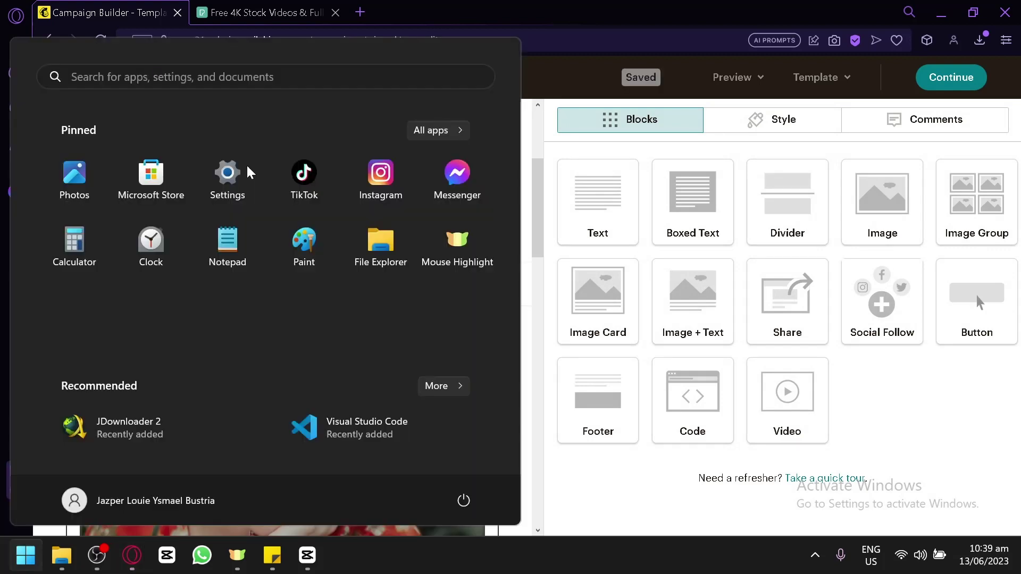
click(132, 555)
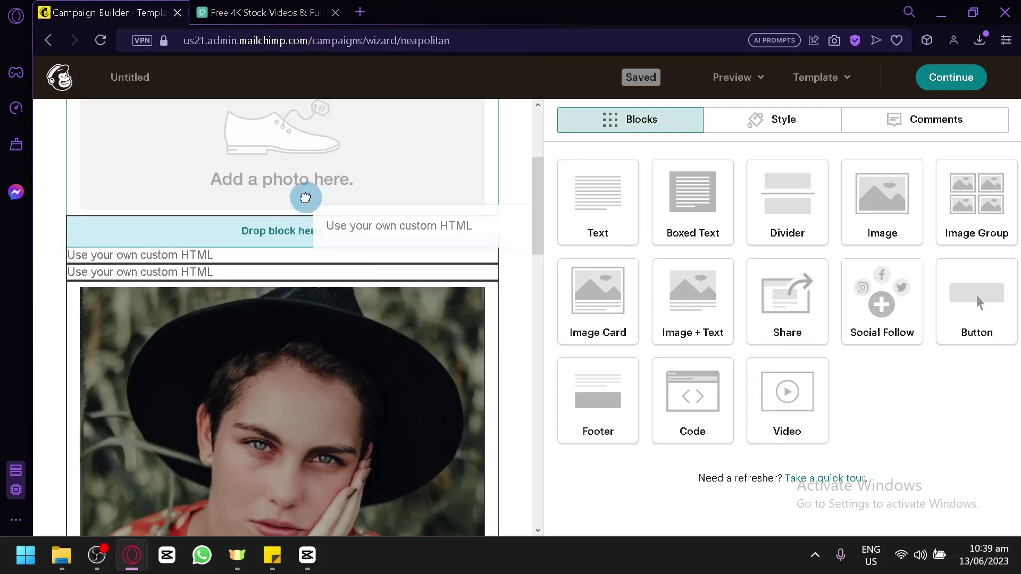
drag(305, 198, 241, 269)
key(alt)
click(283, 241)
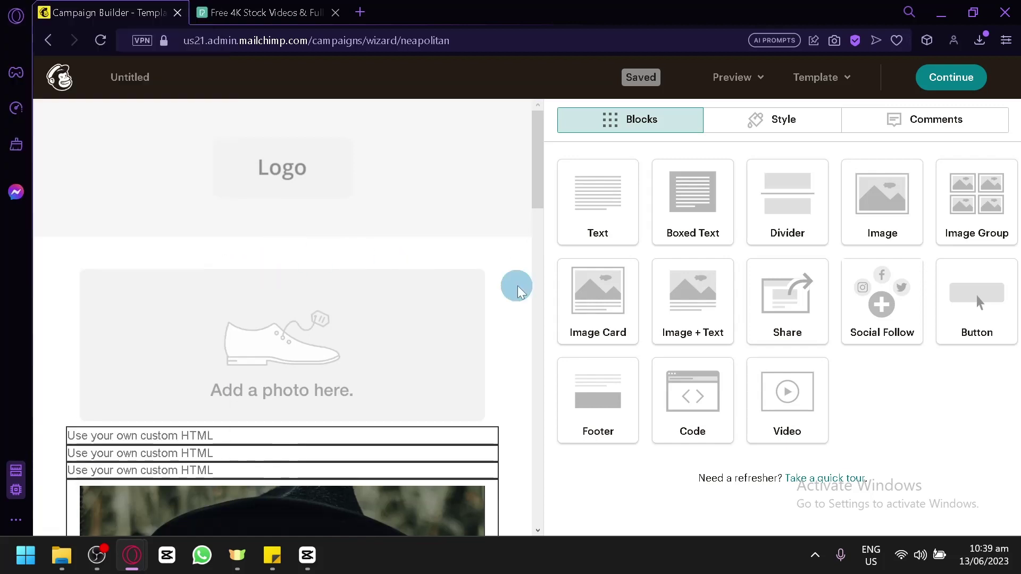
Step: Review the canvas: three custom-HTML Code blocks above the linked Pexels video thumbnail
scroll(508, 291, down, 15)
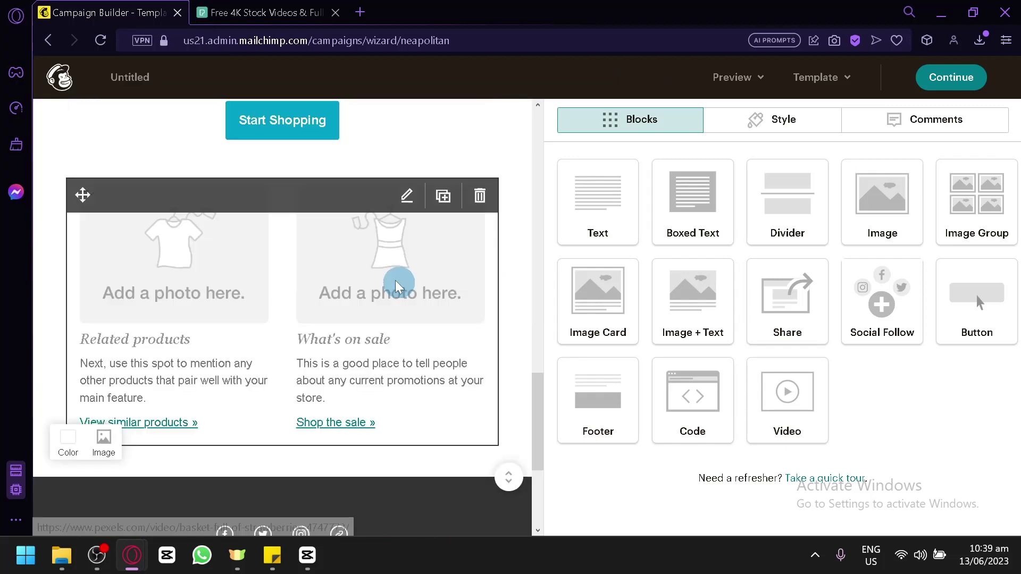
scroll(346, 248, up, 6)
scroll(346, 247, down, 6)
scroll(346, 247, up, 4)
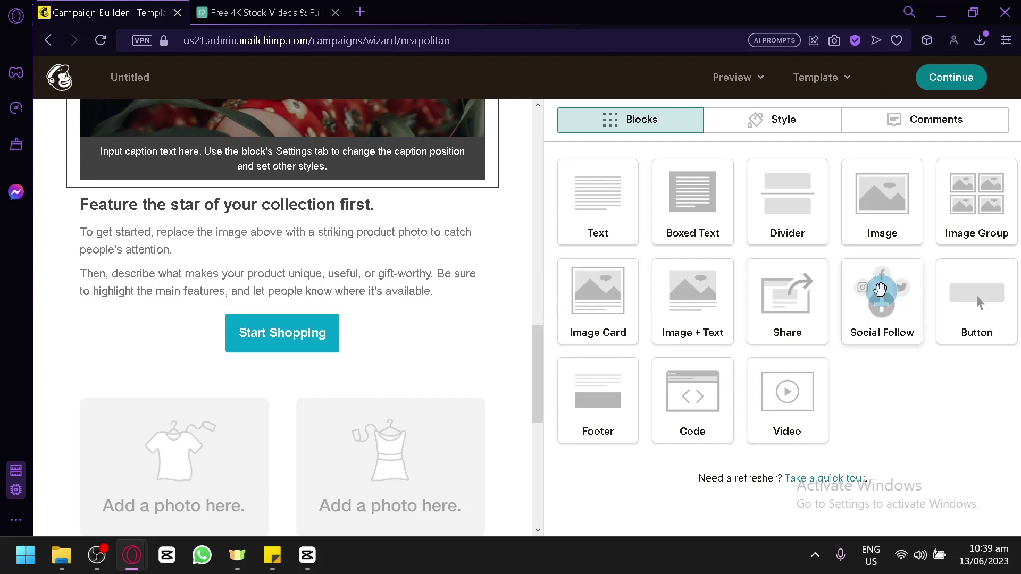
scroll(250, 327, up, 10)
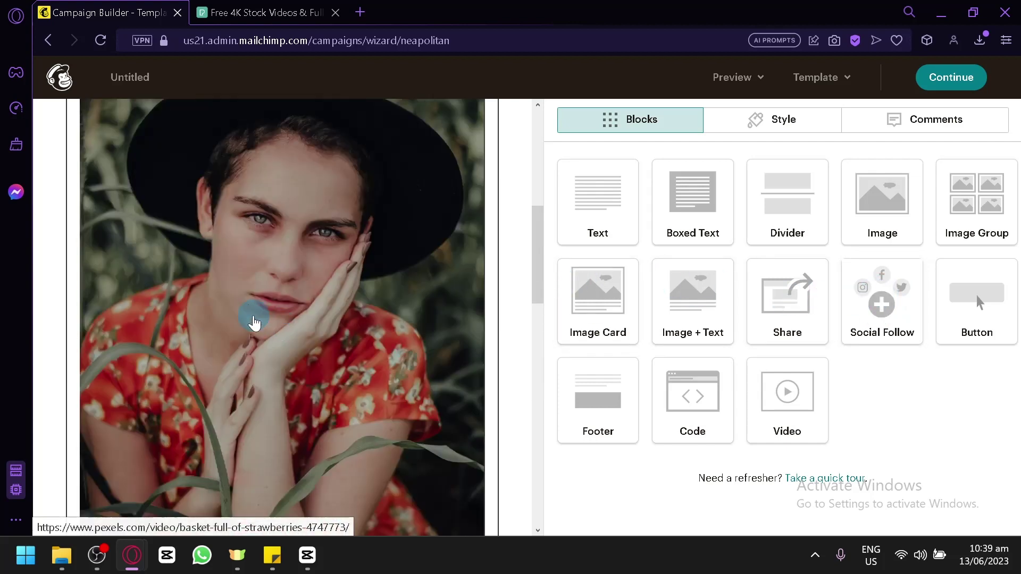
scroll(254, 323, up, 8)
scroll(262, 287, down, 8)
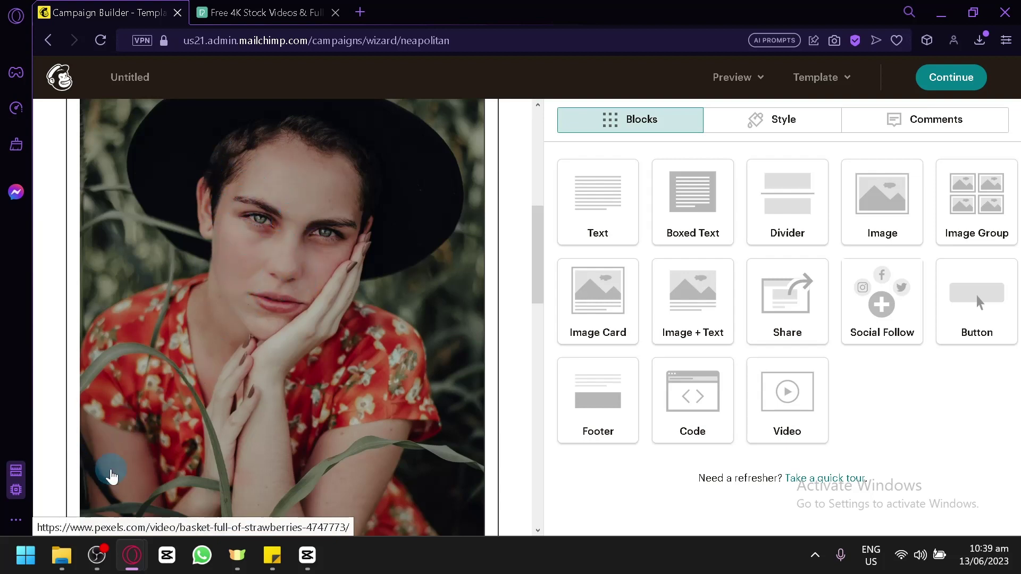
click(97, 554)
click(97, 554)
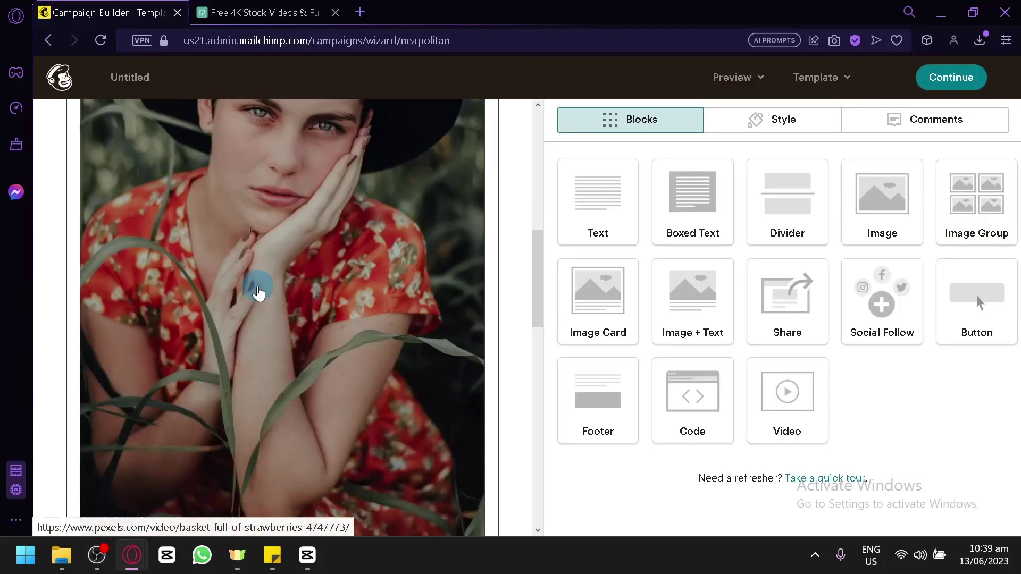
scroll(257, 289, down, 5)
scroll(242, 279, up, 10)
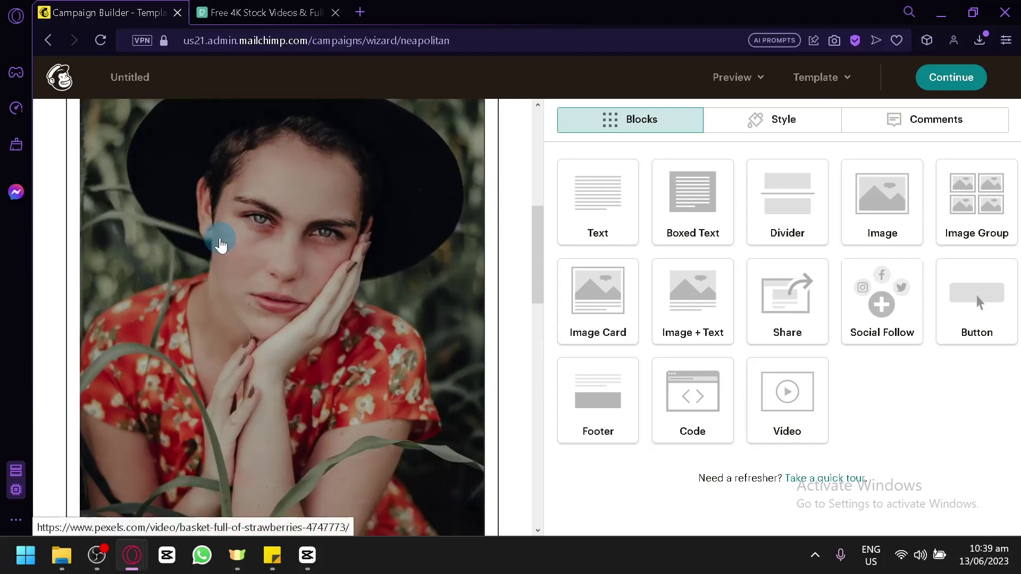
Step: Check the Template save options, review the email, and continue past the design step
click(847, 91)
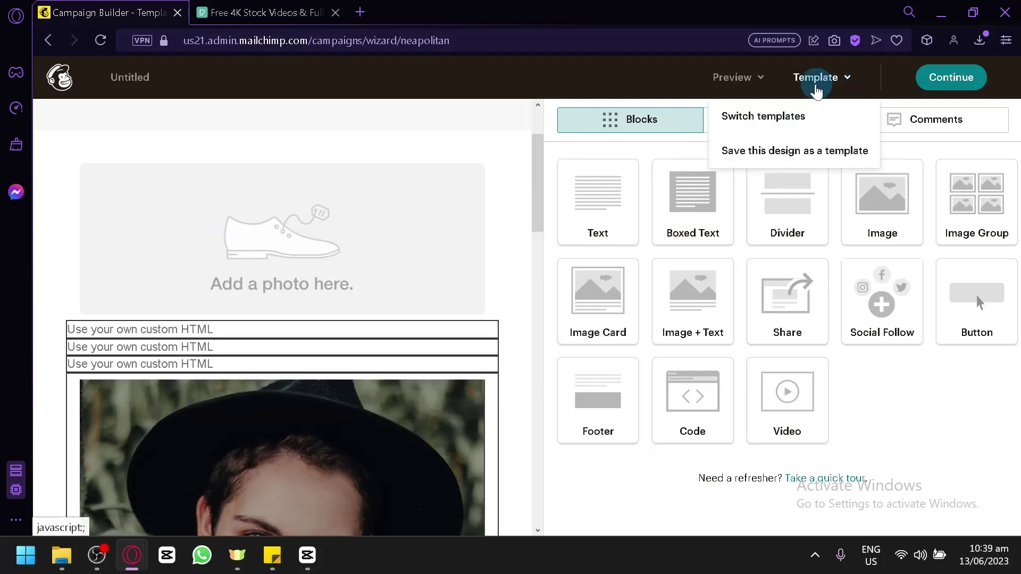
scroll(372, 191, up, 2)
scroll(403, 196, down, 5)
scroll(402, 196, up, 5)
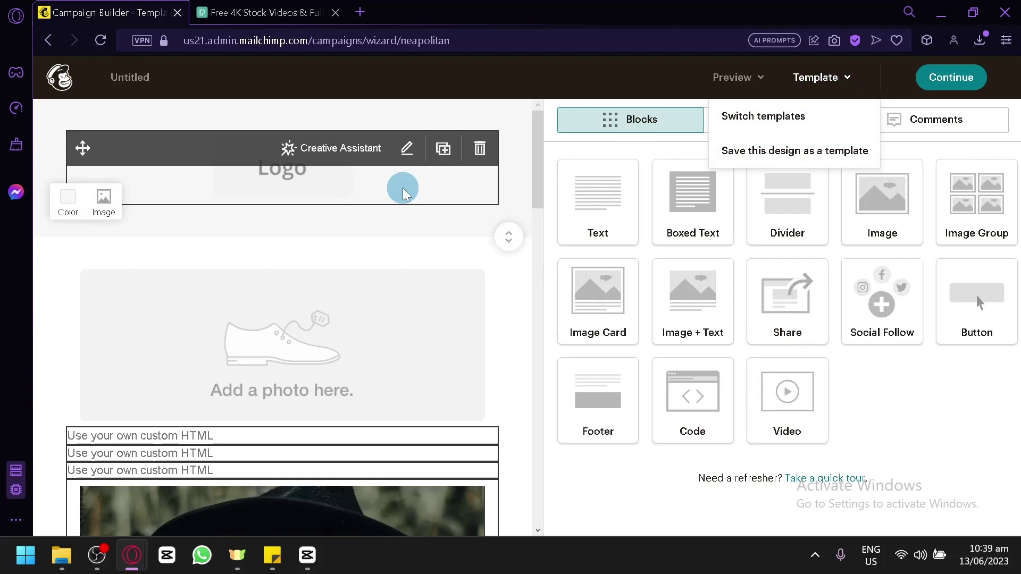
scroll(403, 191, down, 12)
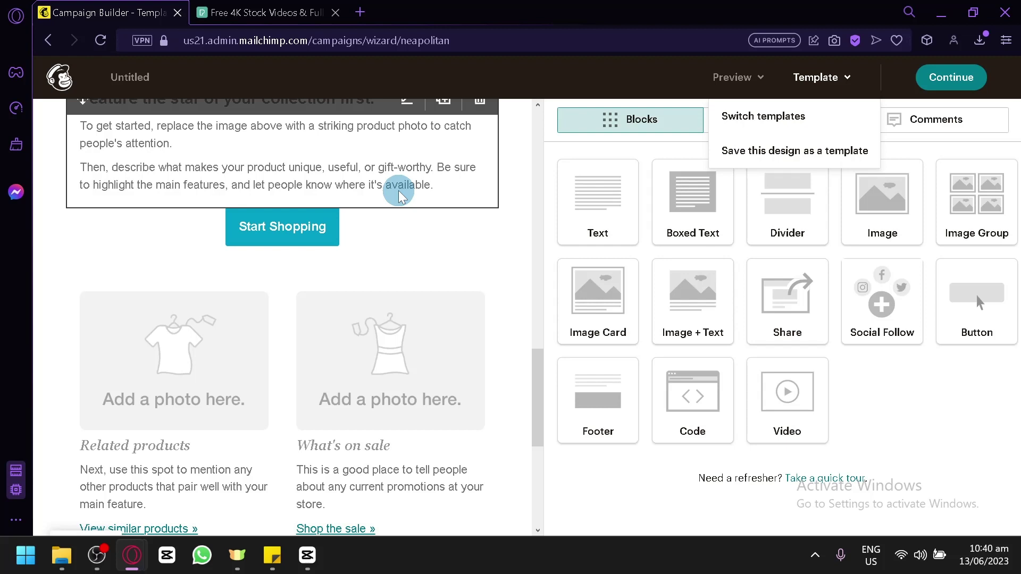
scroll(399, 197, up, 4)
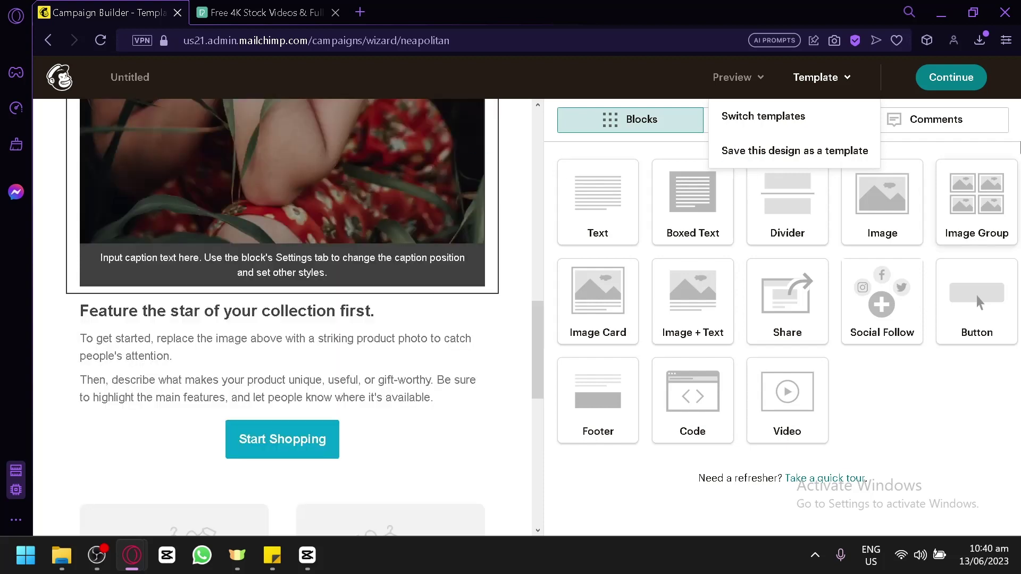
click(950, 77)
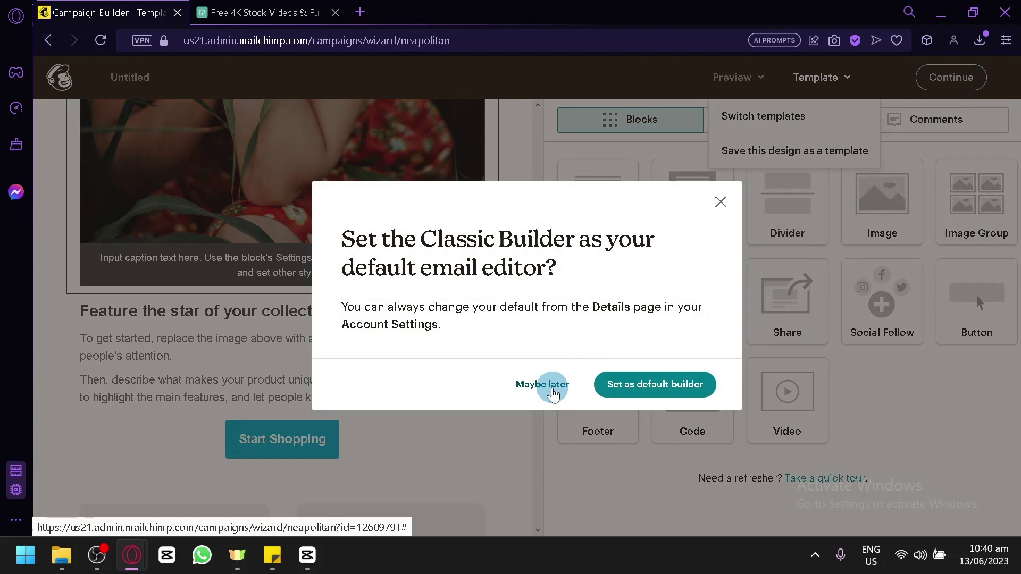
Step: Decline making Classic Builder the default and review the checklist's Content placeholder warnings
click(552, 394)
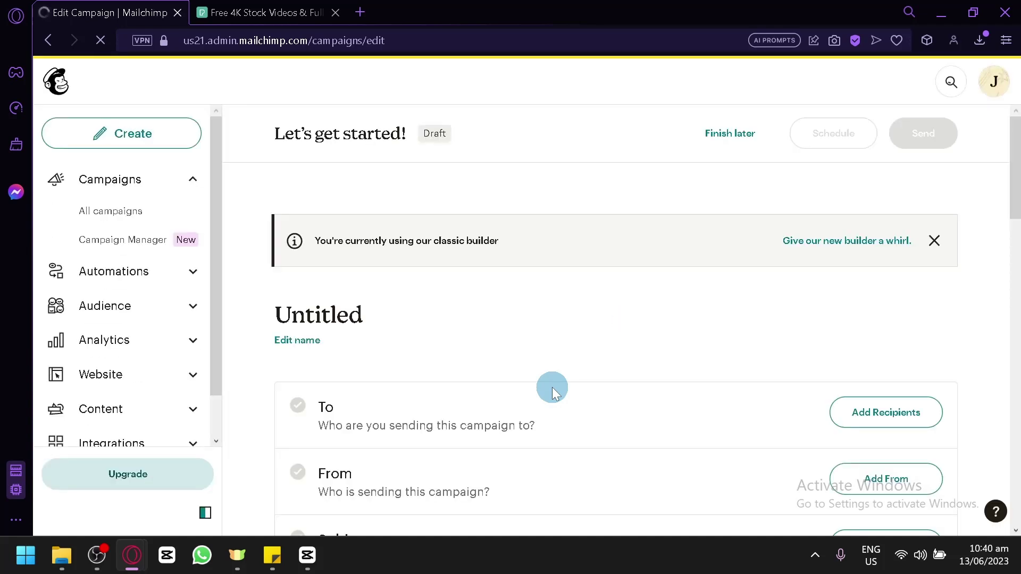
scroll(547, 387, down, 4)
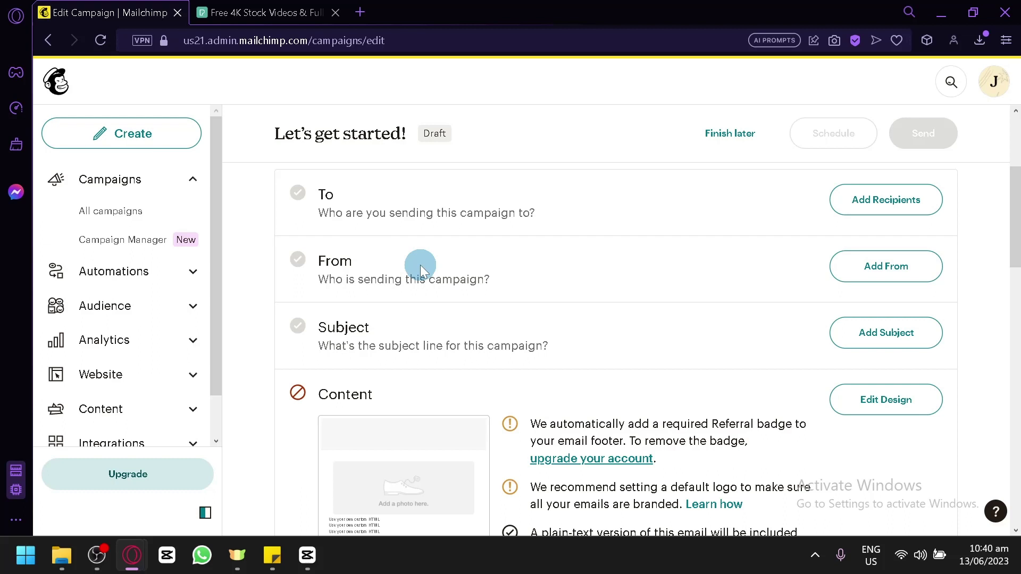
scroll(425, 282, down, 4)
scroll(346, 244, up, 2)
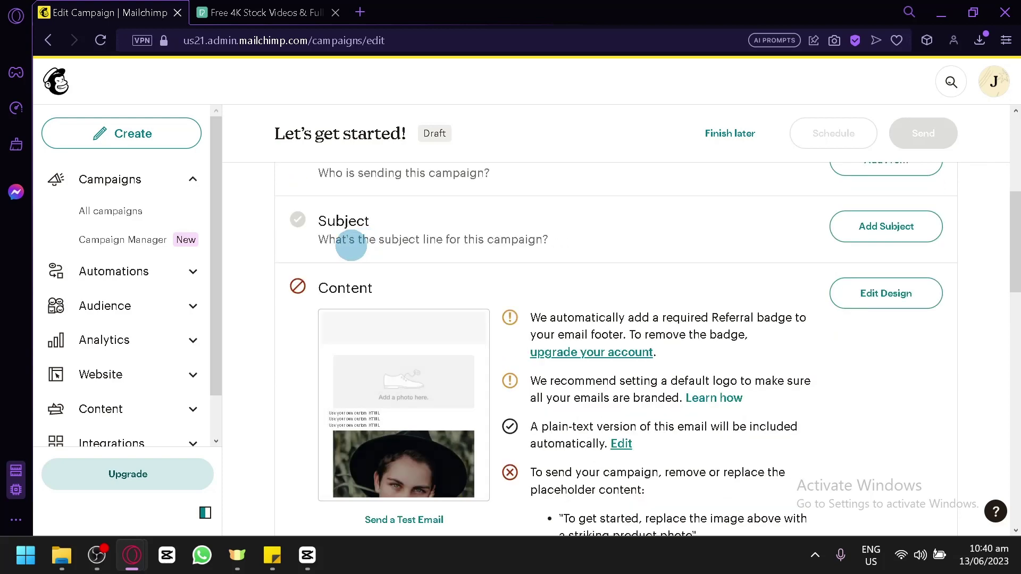
scroll(338, 239, down, 2)
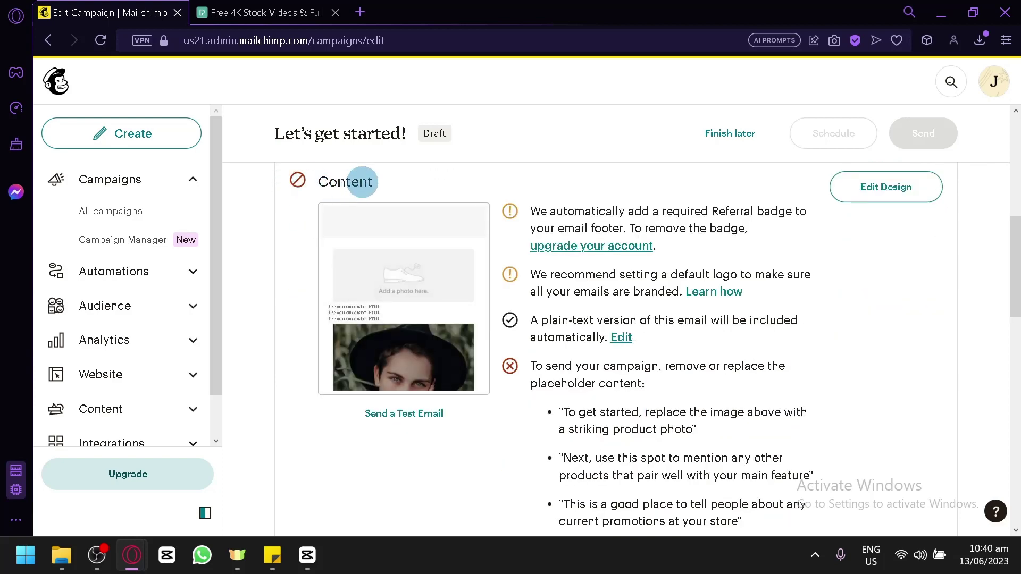
drag(392, 187, 314, 179)
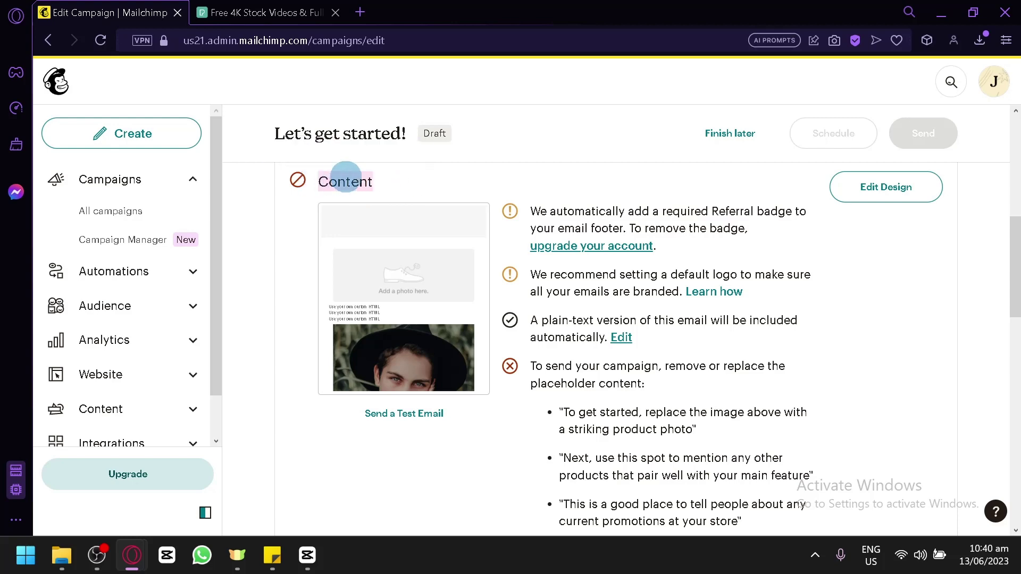
click(390, 181)
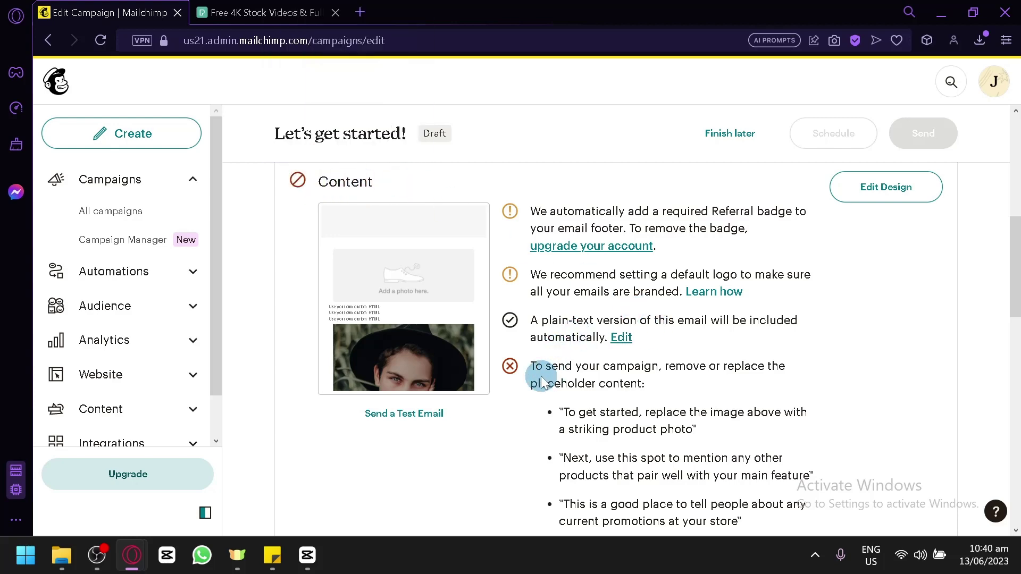
scroll(520, 210, down, 5)
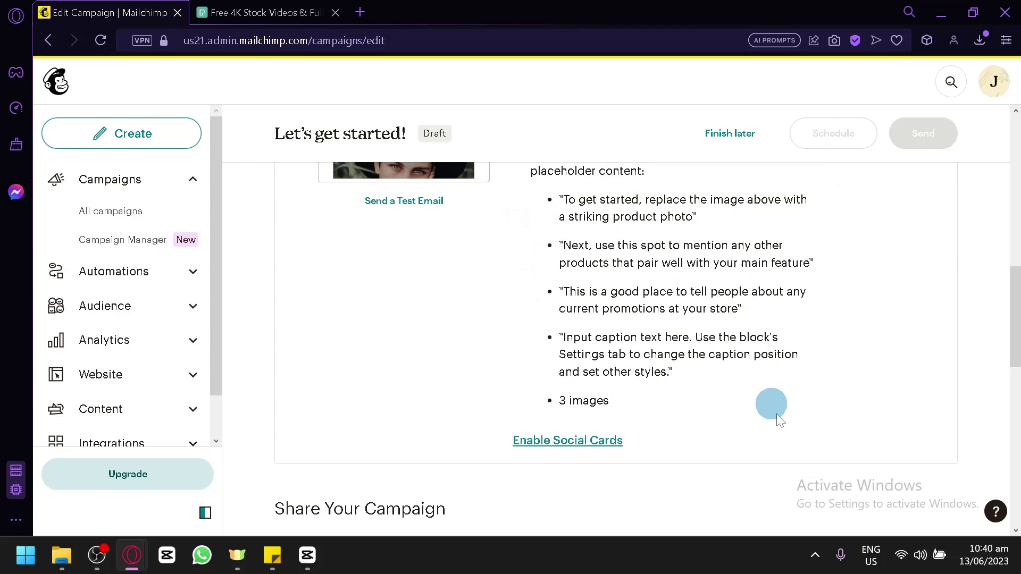
scroll(777, 409, up, 5)
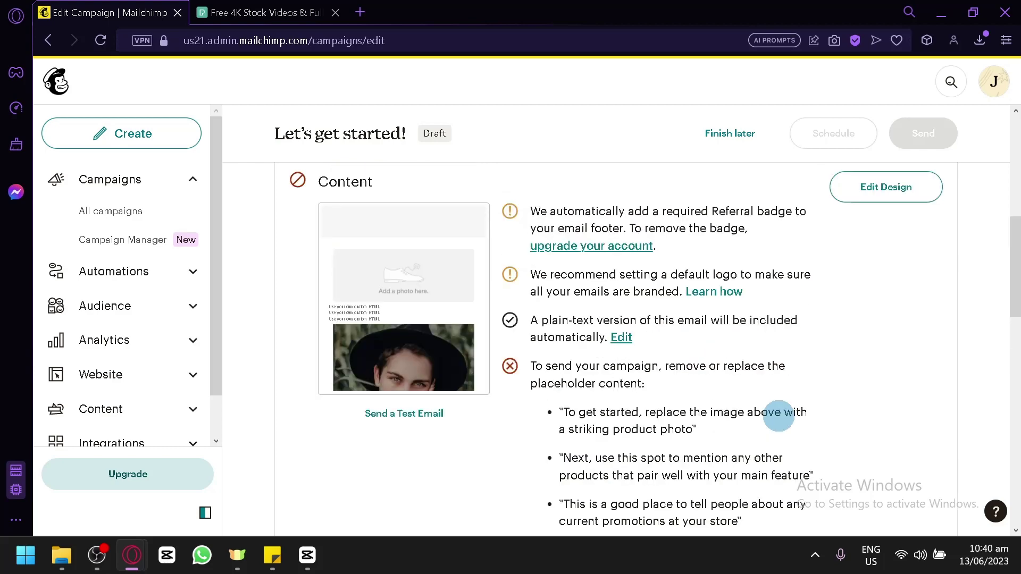
scroll(741, 387, down, 5)
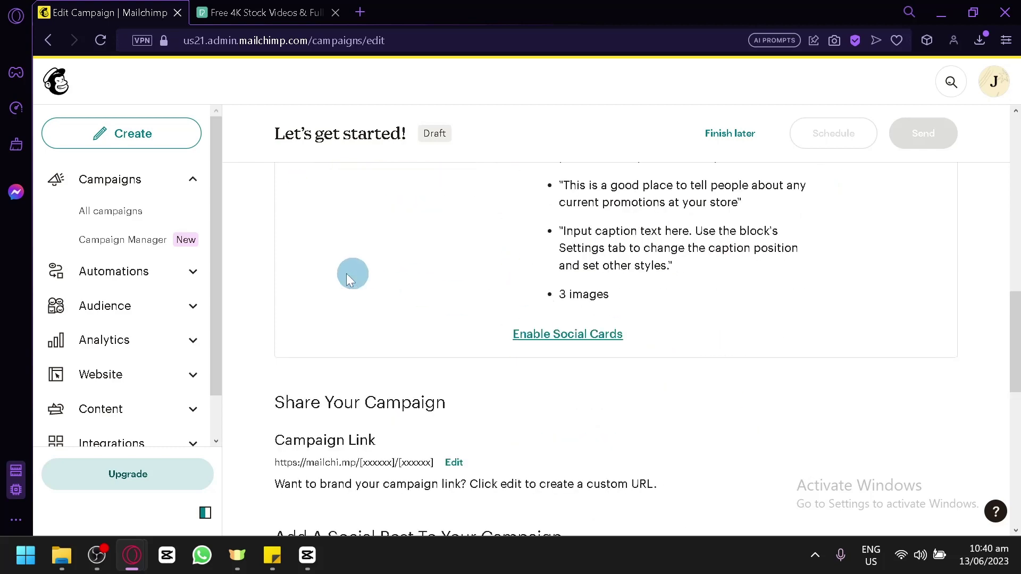
scroll(346, 273, up, 10)
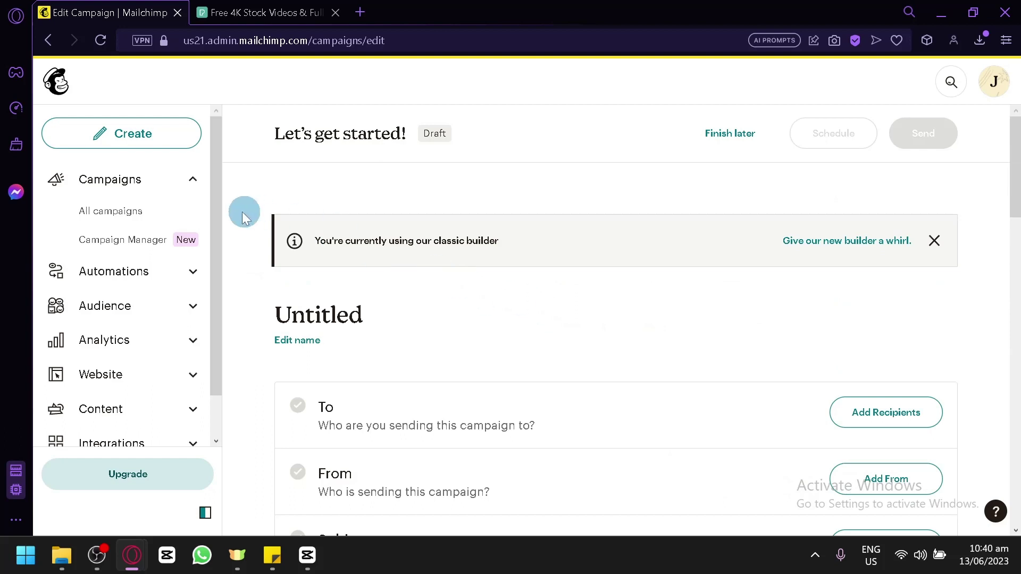
Step: Go to All campaigns and browse the Create campaign options
click(129, 176)
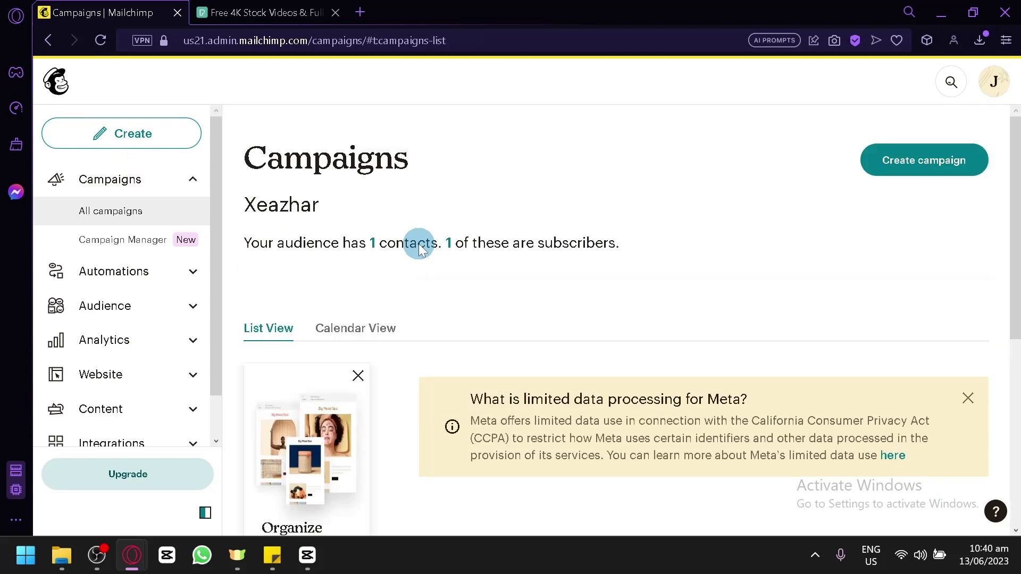
click(163, 140)
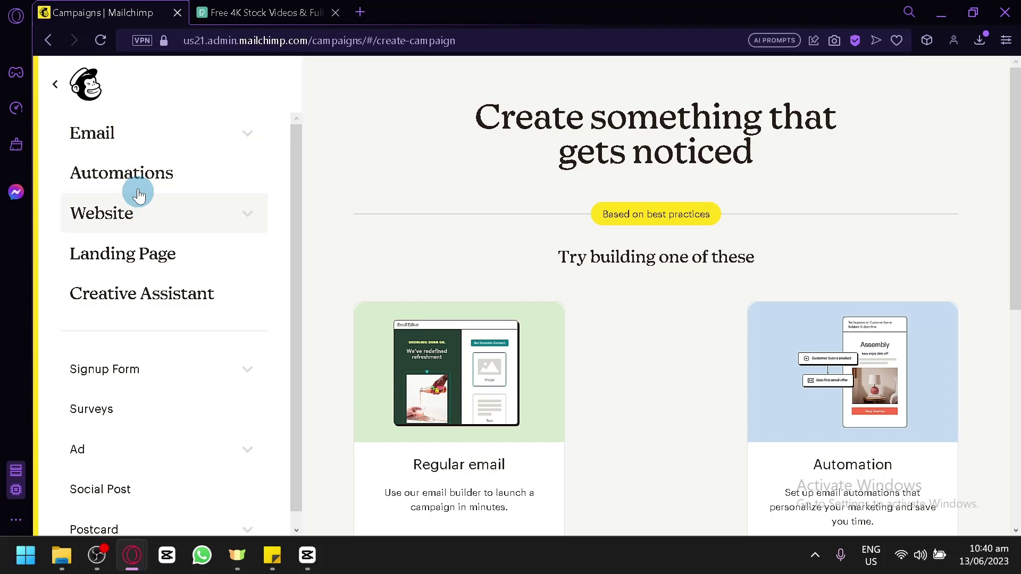
scroll(201, 272, down, 2)
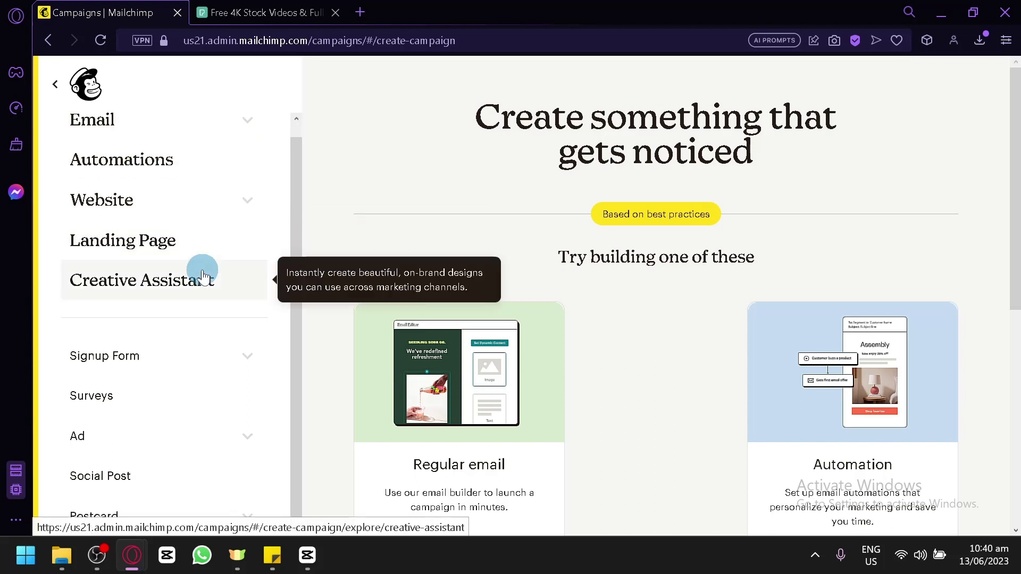
scroll(726, 286, down, 5)
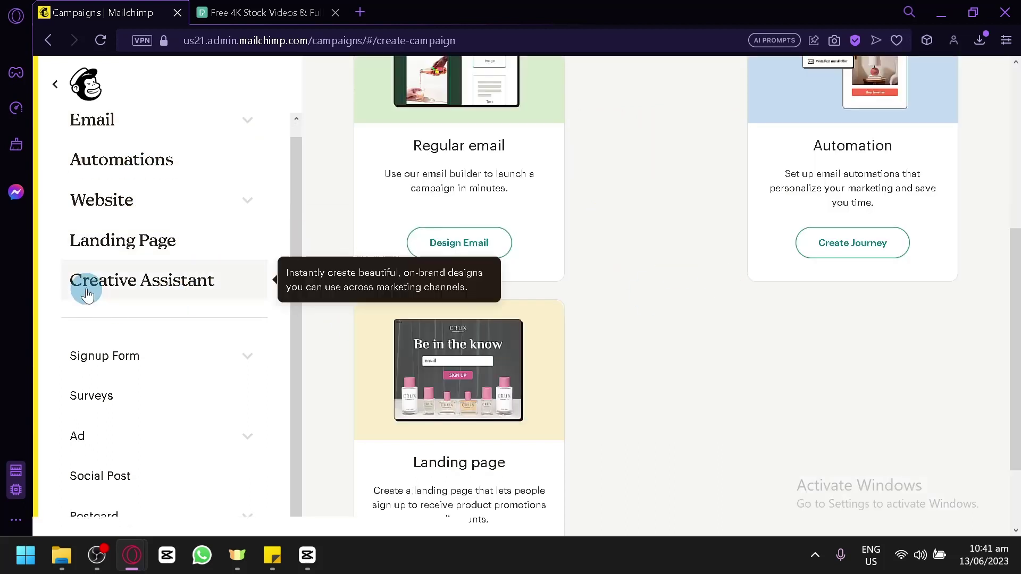
scroll(82, 287, up, 1)
scroll(148, 237, down, 1)
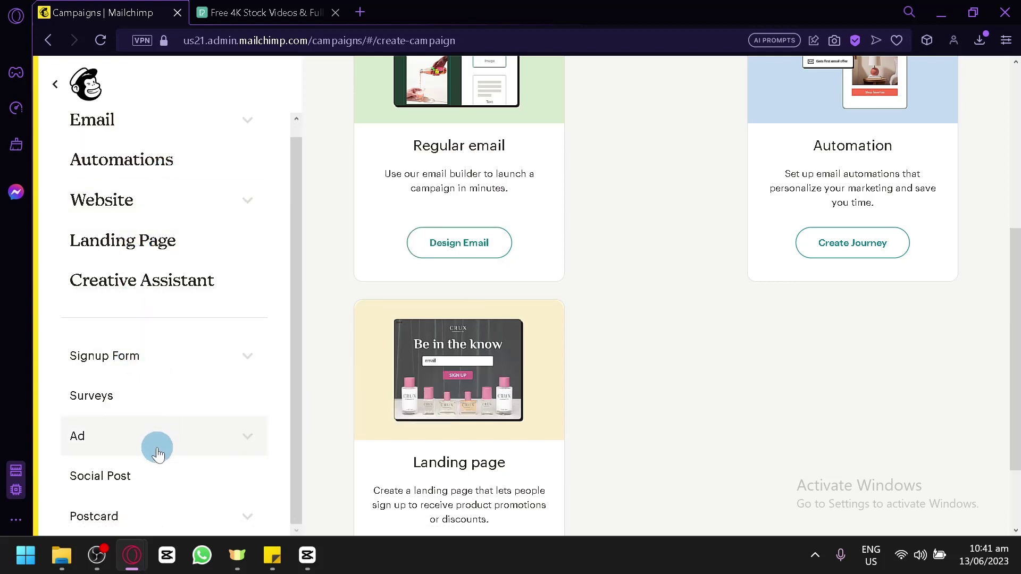
scroll(968, 417, up, 5)
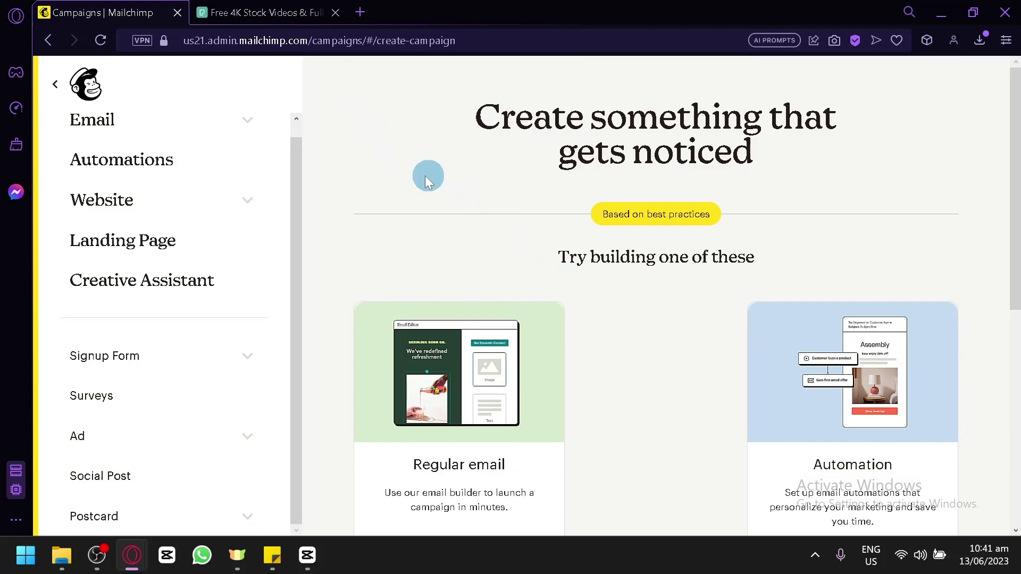
Step: Return to the campaign list and scroll through the Untitled regular drafts
click(55, 85)
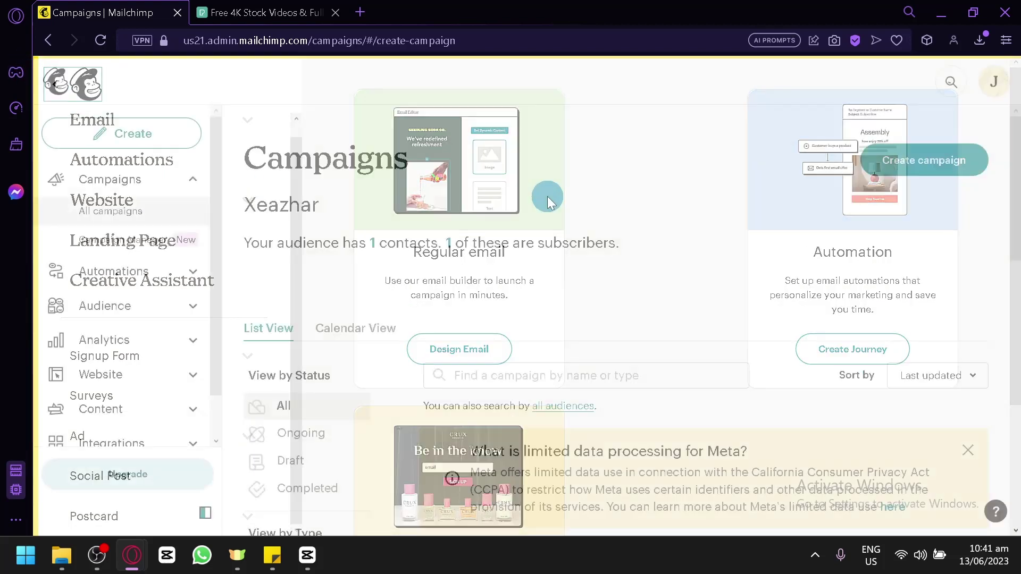
scroll(615, 198, down, 10)
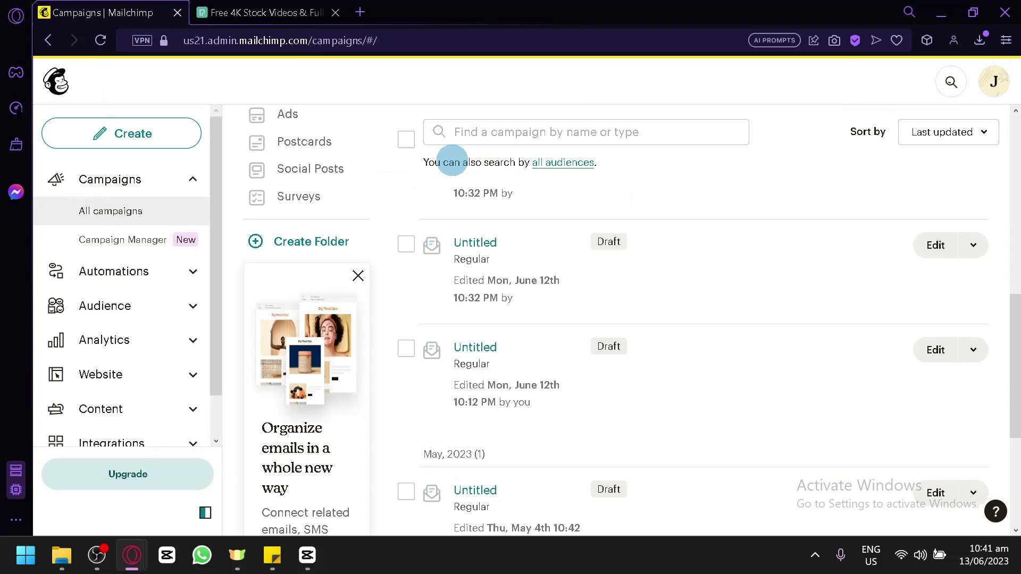
scroll(351, 189, down, 5)
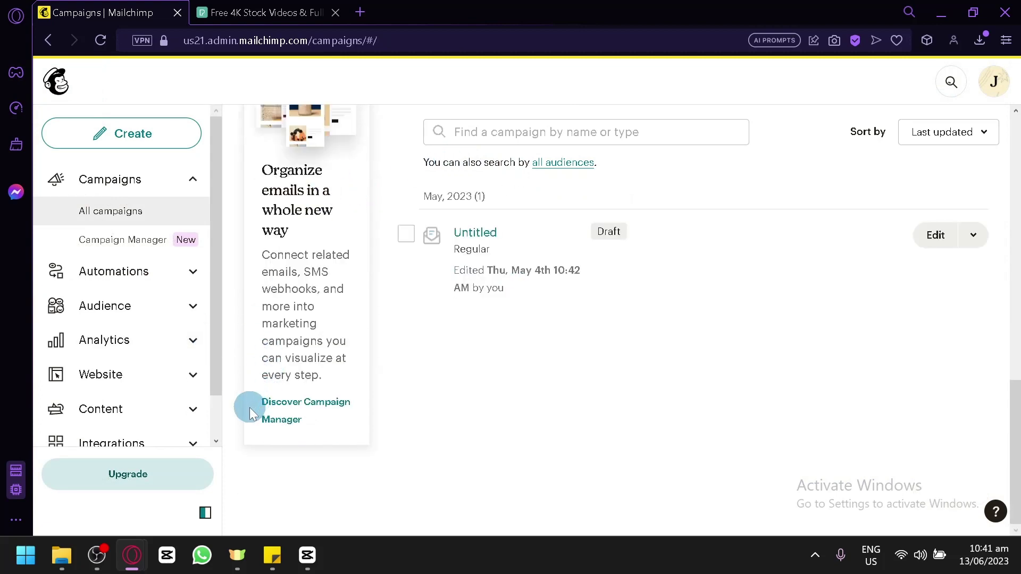